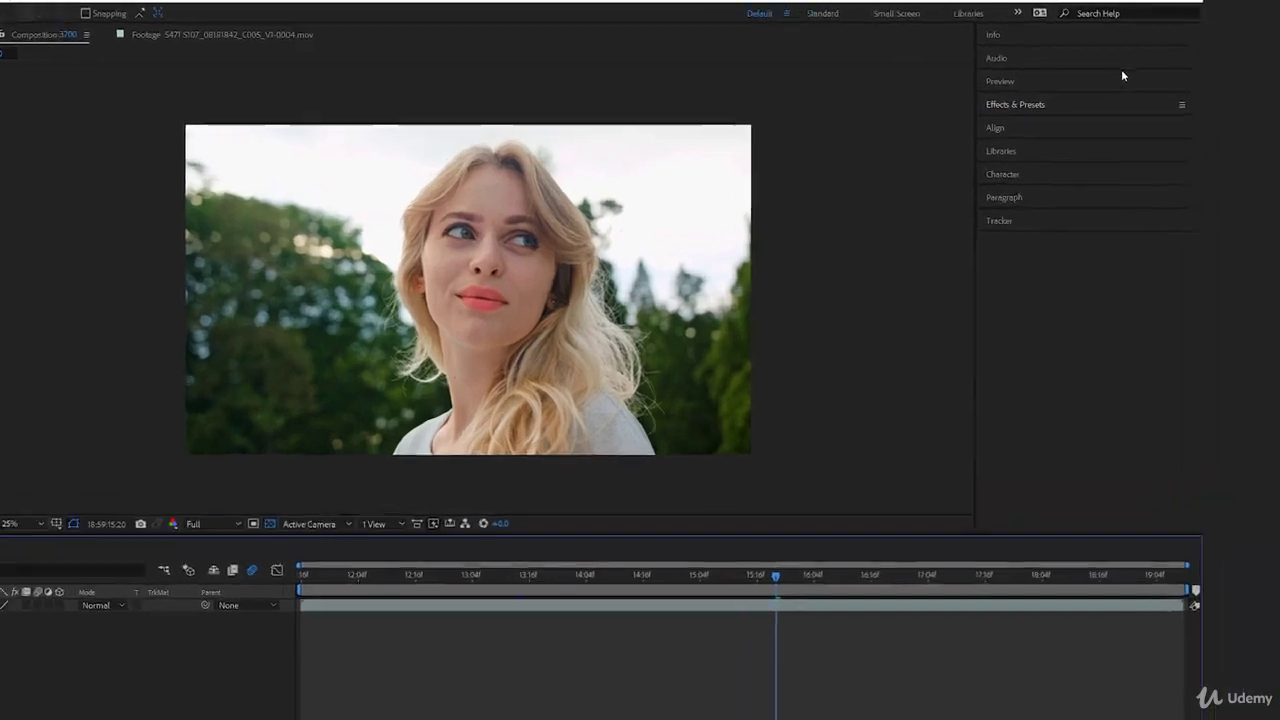
# - Expand the Blur & Sharpen category and find Gaussian Blur in the effects list
pyautogui.click(1035, 104)
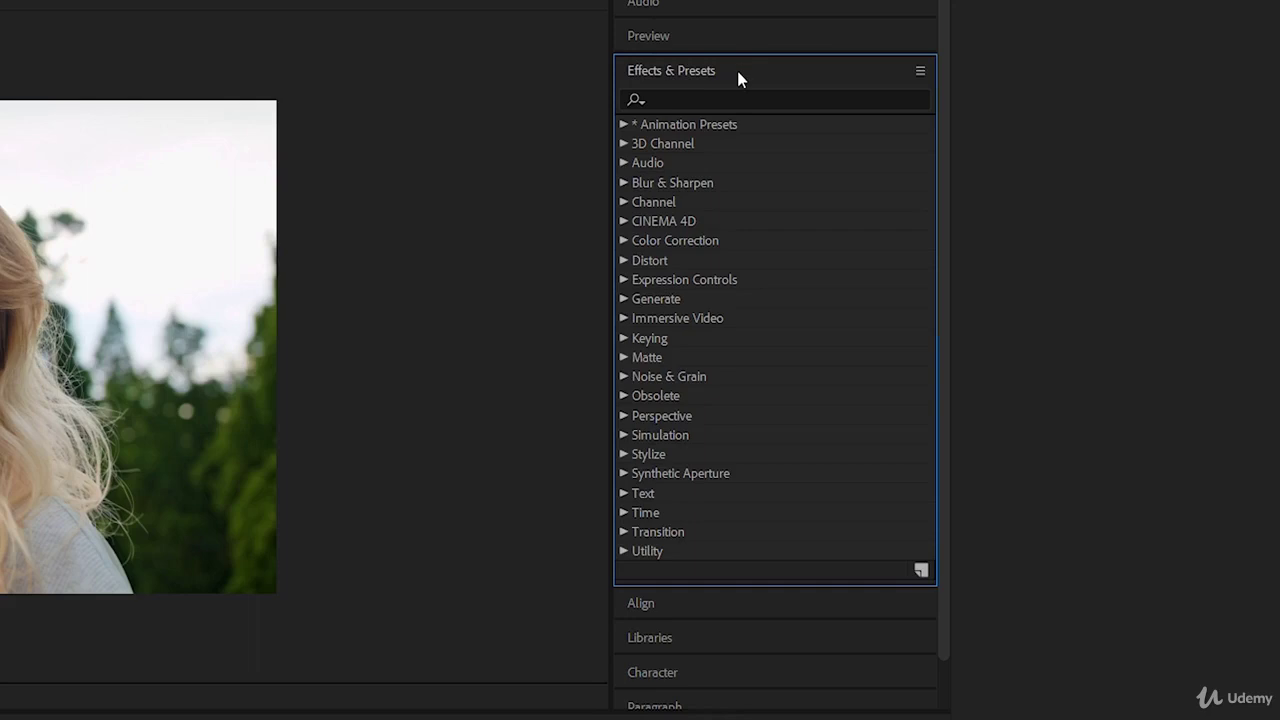
pyautogui.click(622, 183)
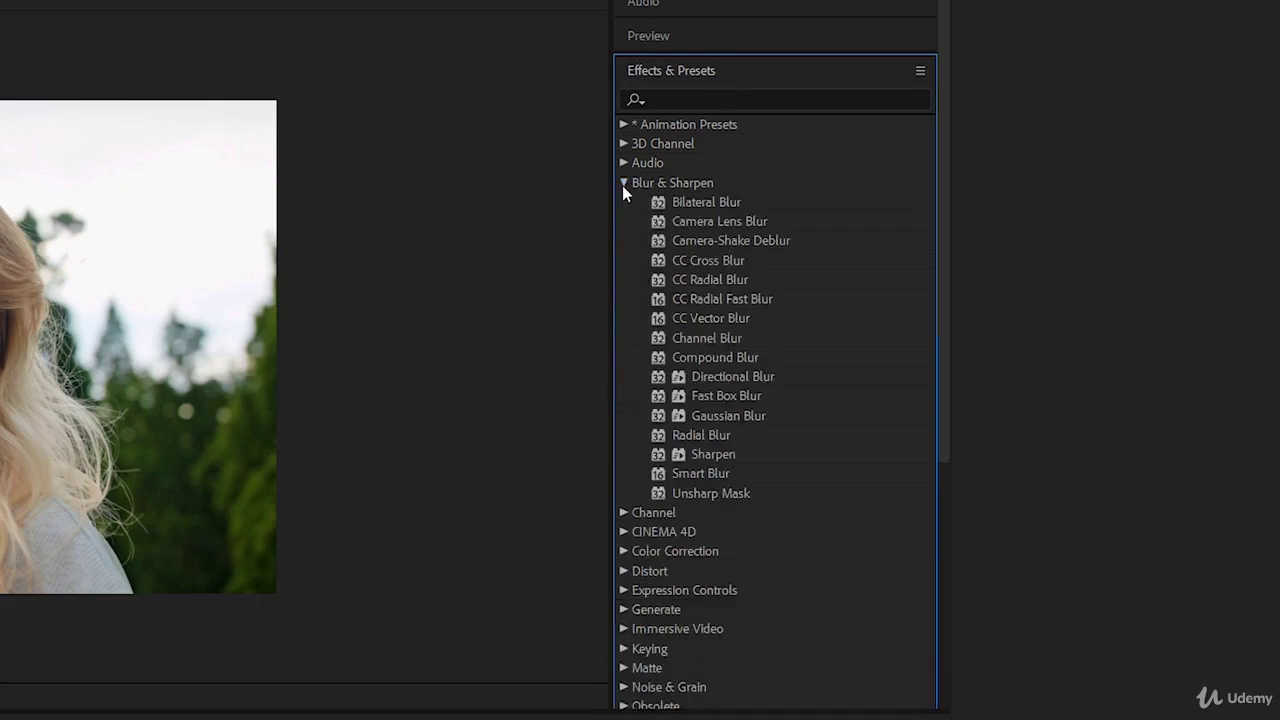
pyautogui.click(754, 413)
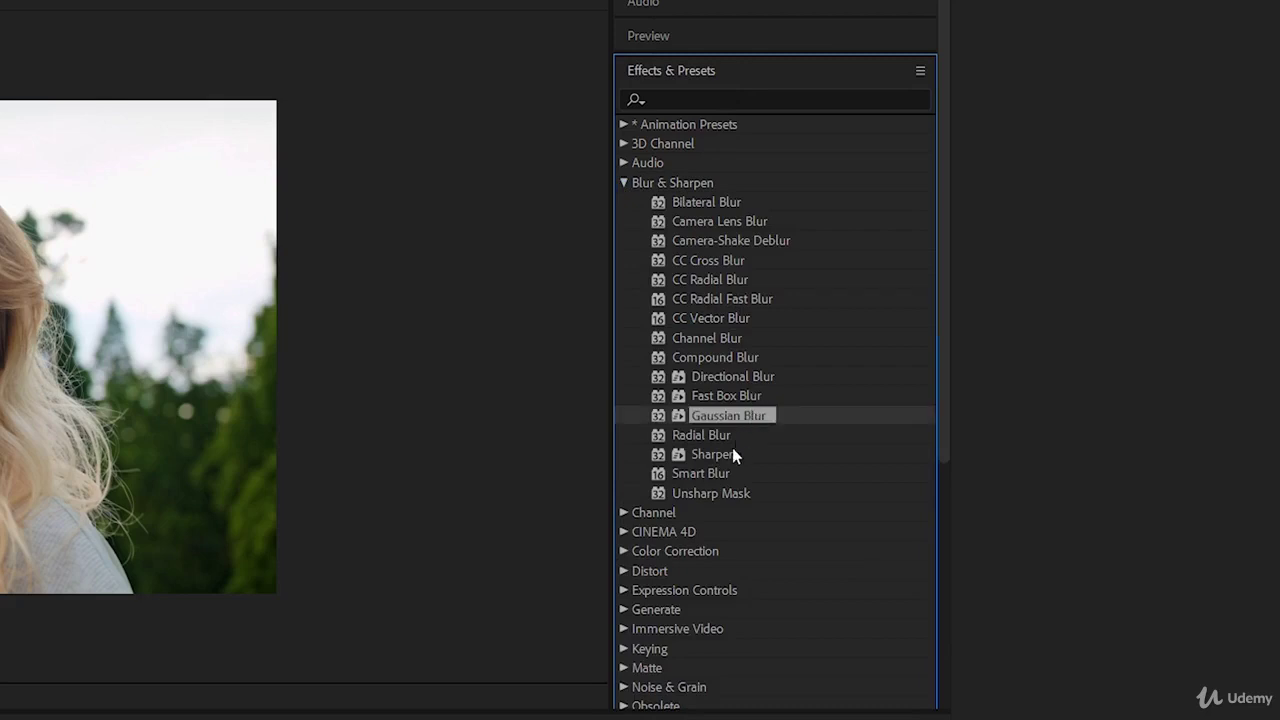
pyautogui.scroll(-5, 731, 470)
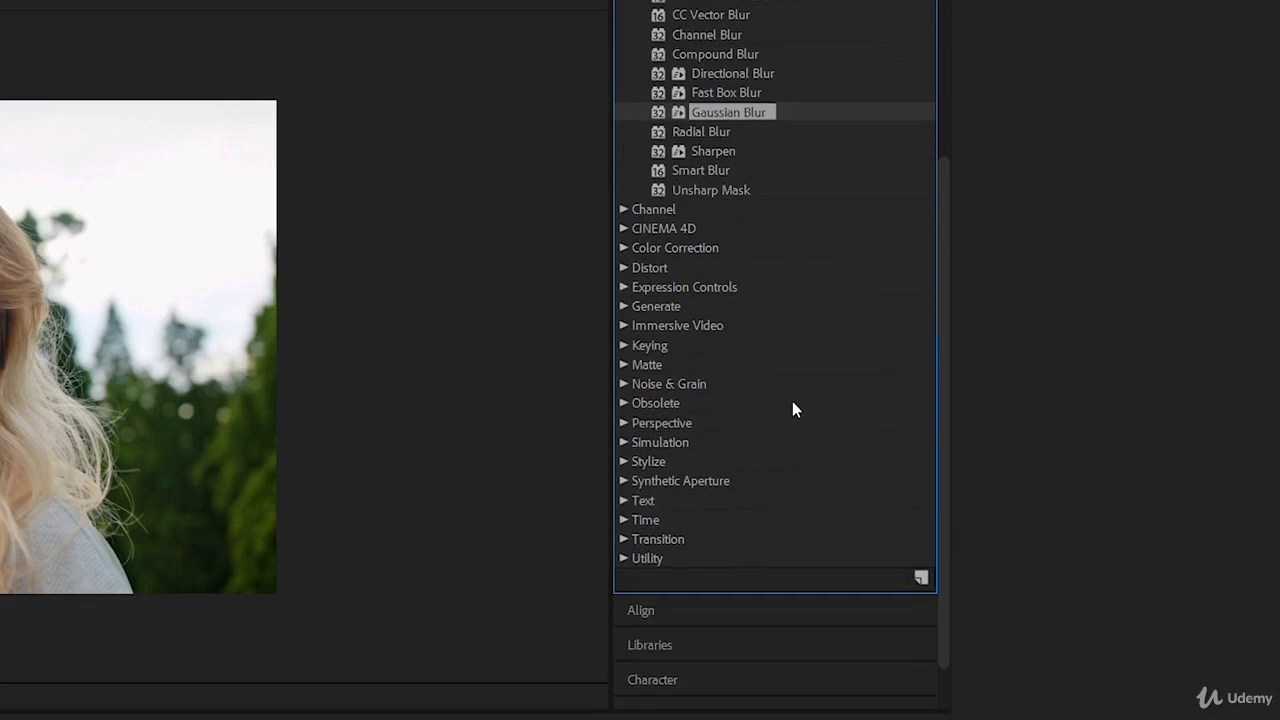
pyautogui.scroll(4, 792, 410)
pyautogui.scroll(1, 792, 410)
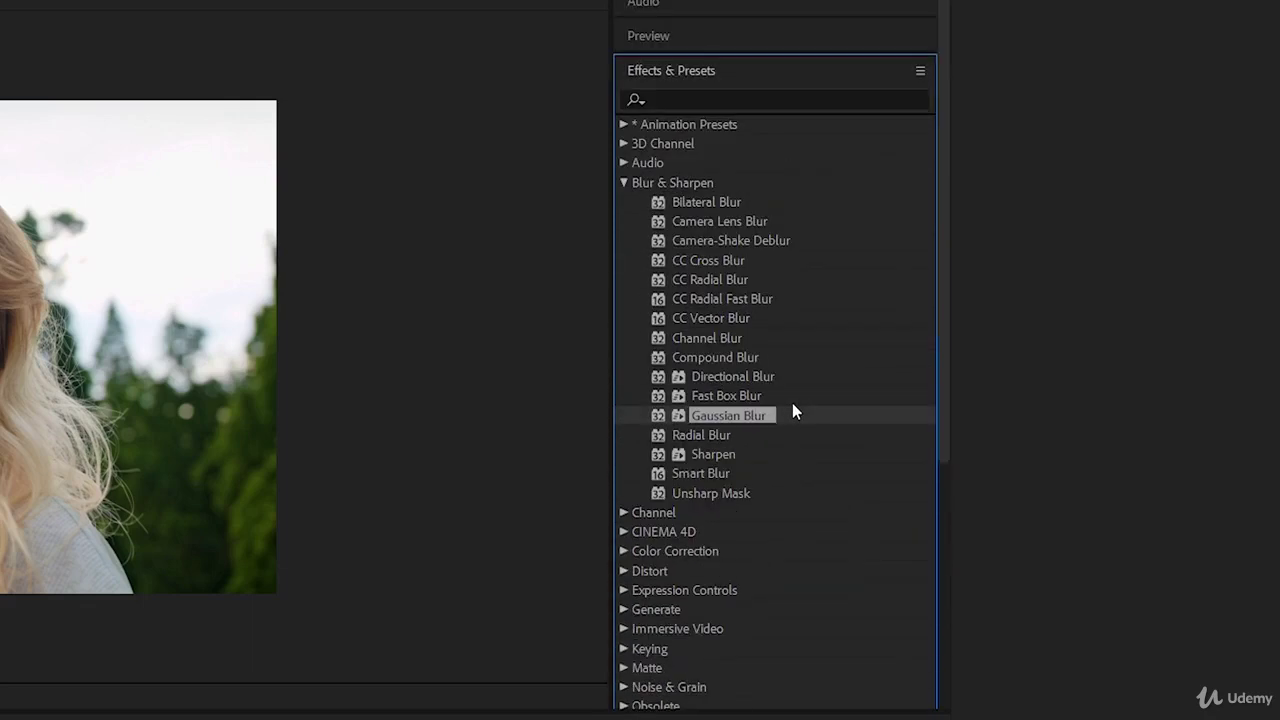
# - Search 'gauss' to filter Effects & Presets down to Gaussian Blur
pyautogui.click(750, 95)
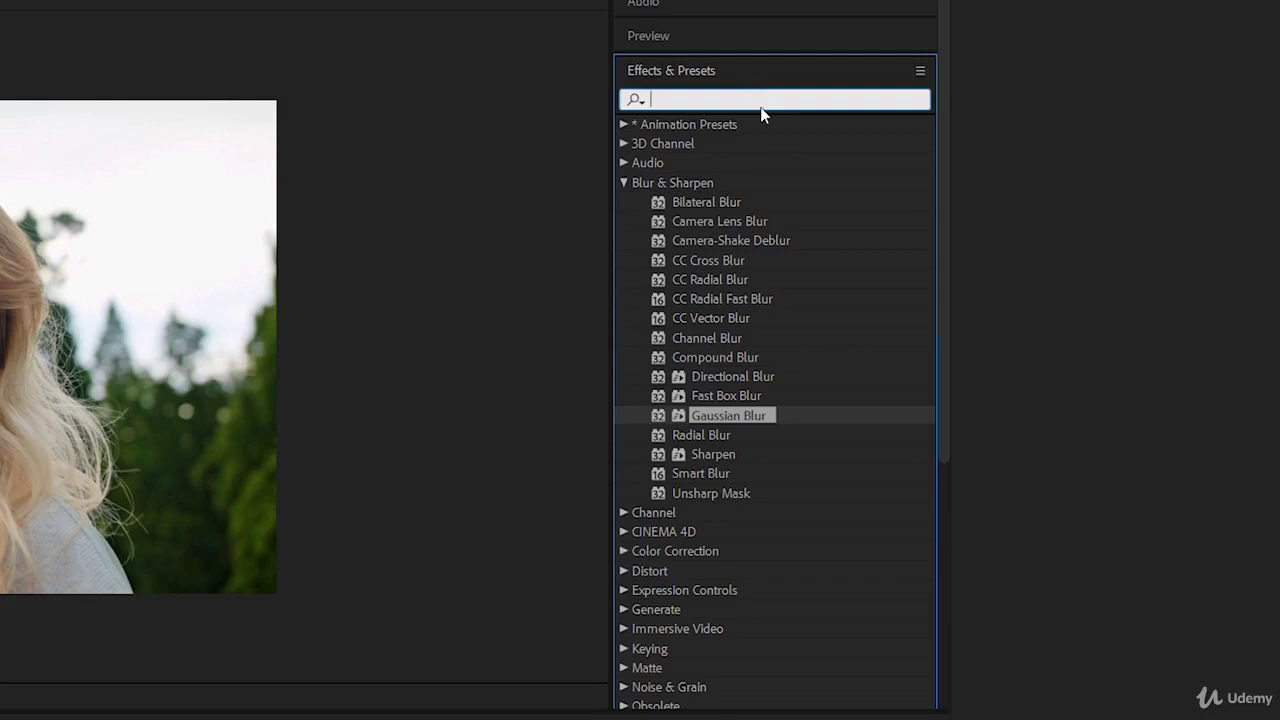
pyautogui.write('gauss')
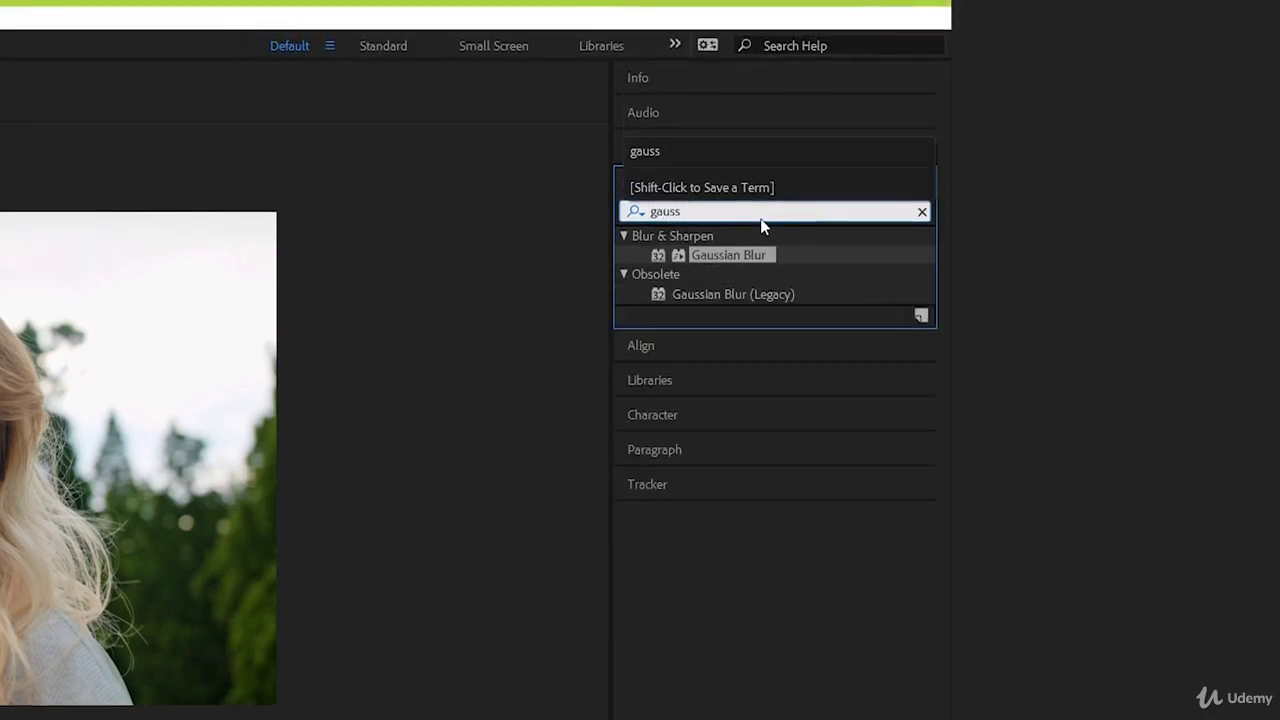
pyautogui.click(750, 257)
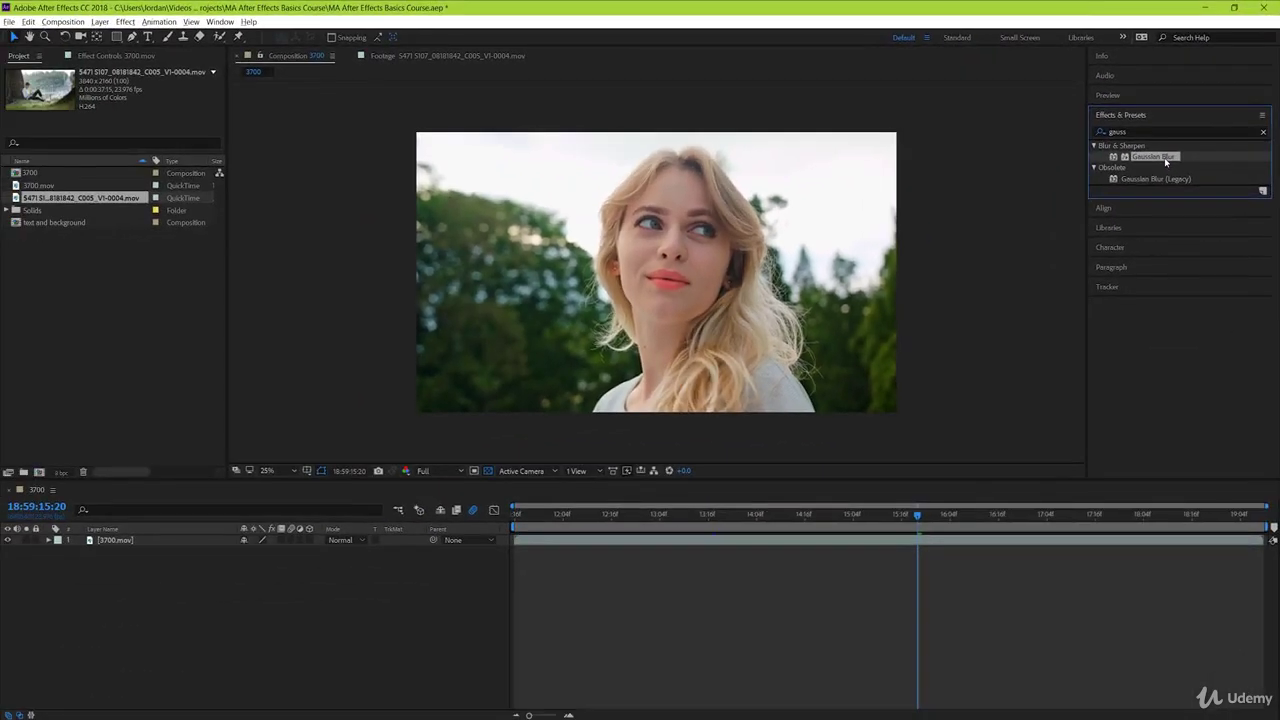
# - Drop Gaussian Blur onto 3700.mov and twirl open Effects > Gaussian Blur in the timeline
pyautogui.moveTo(1165, 162); pyautogui.dragTo(820, 400)
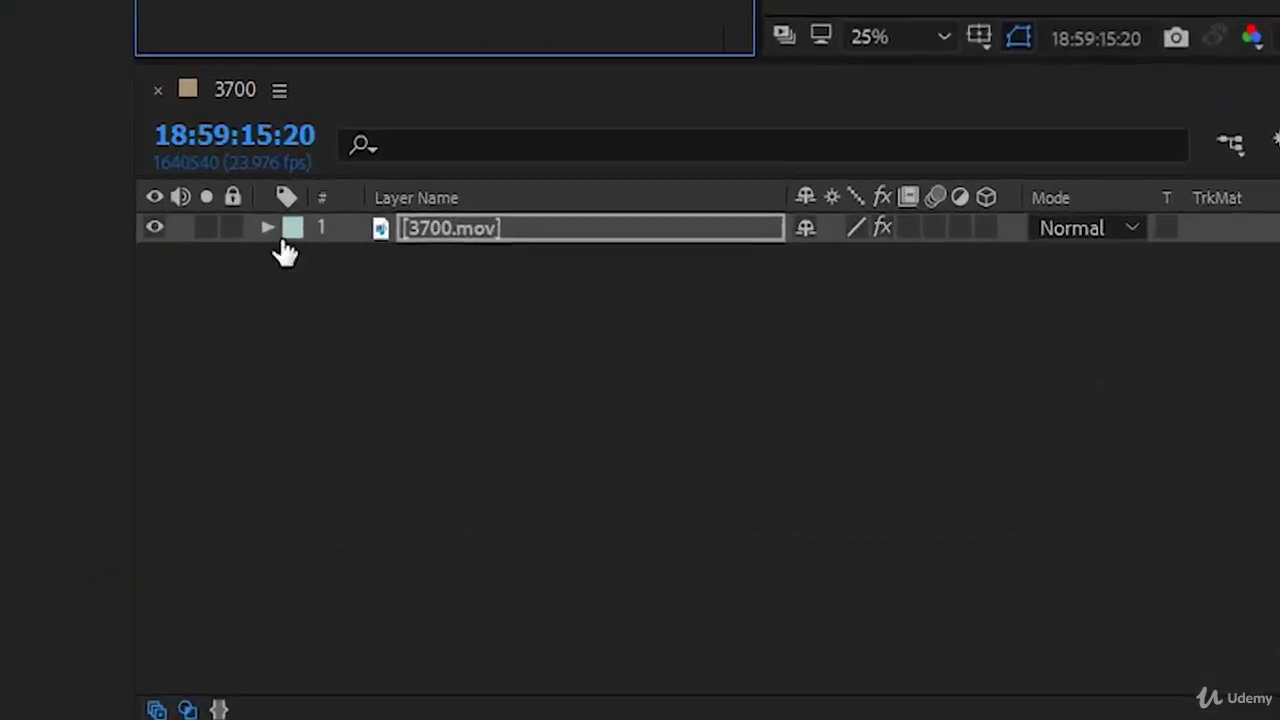
pyautogui.click(268, 228)
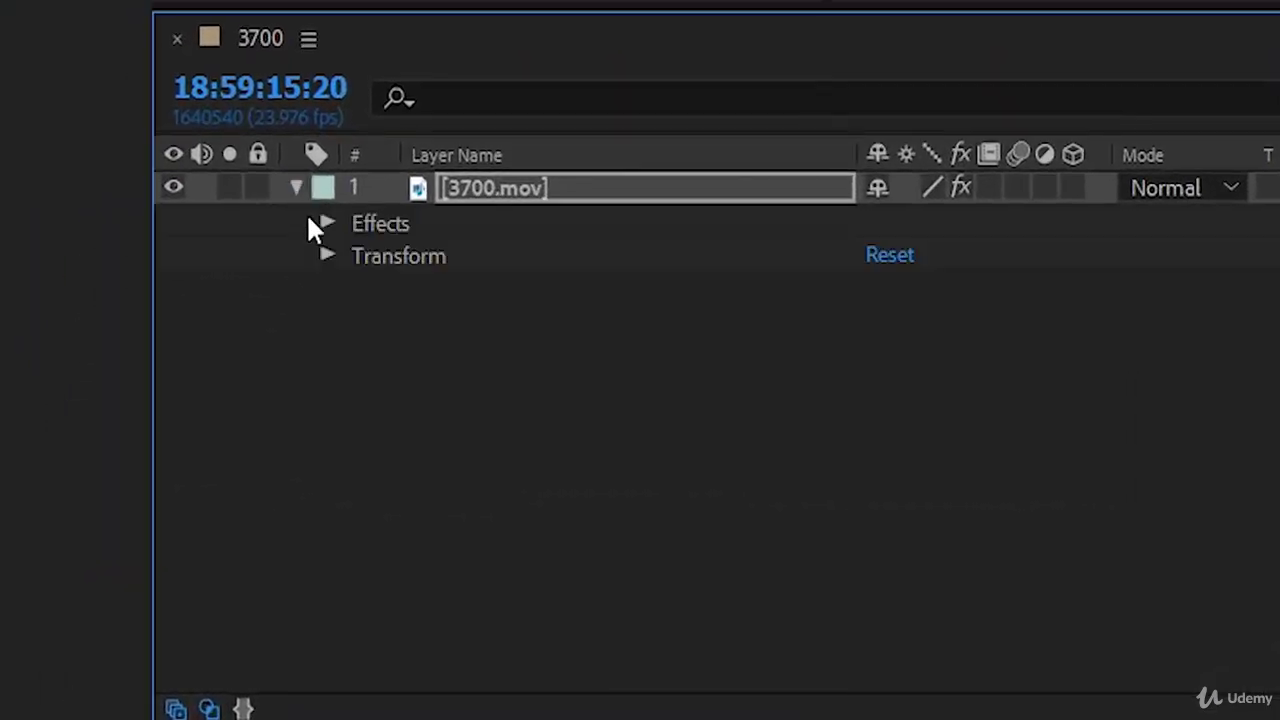
pyautogui.click(383, 231)
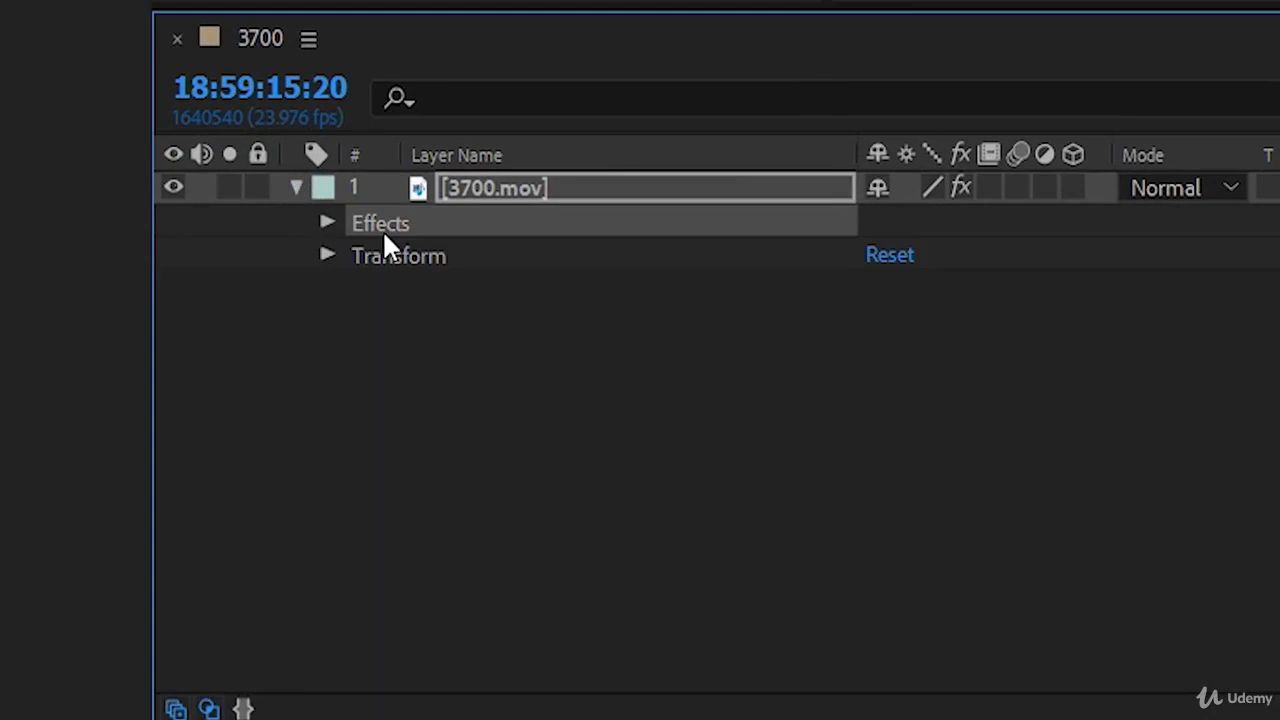
pyautogui.click(325, 225)
pyautogui.click(438, 262)
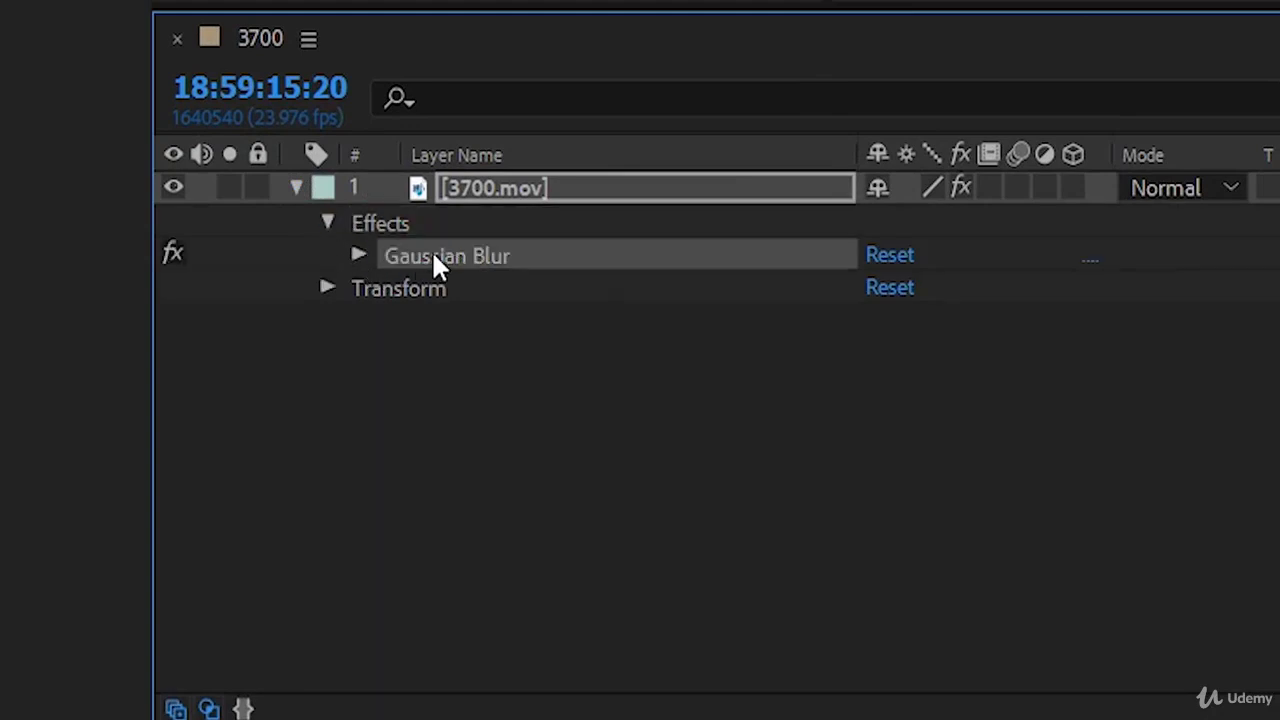
pyautogui.click(358, 256)
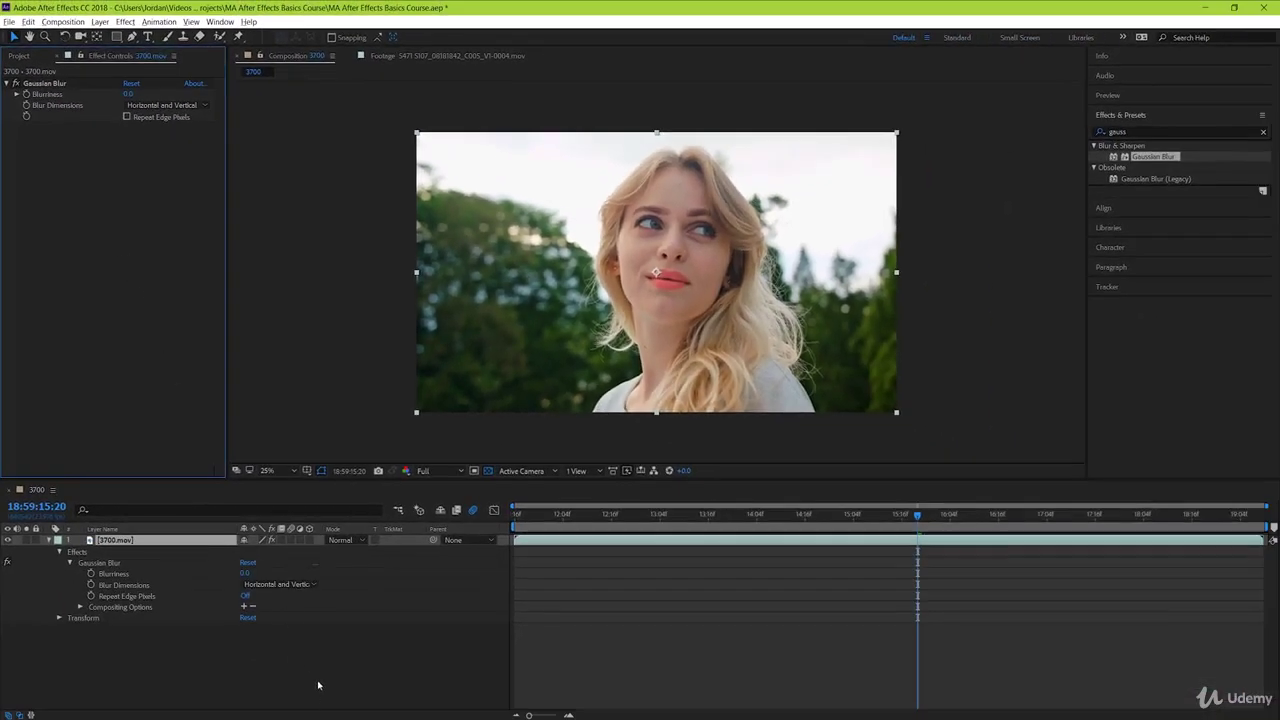
# - Scrub the Gaussian Blur Blurriness up to 127.2 after undoing a first attempt
pyautogui.click(317, 684)
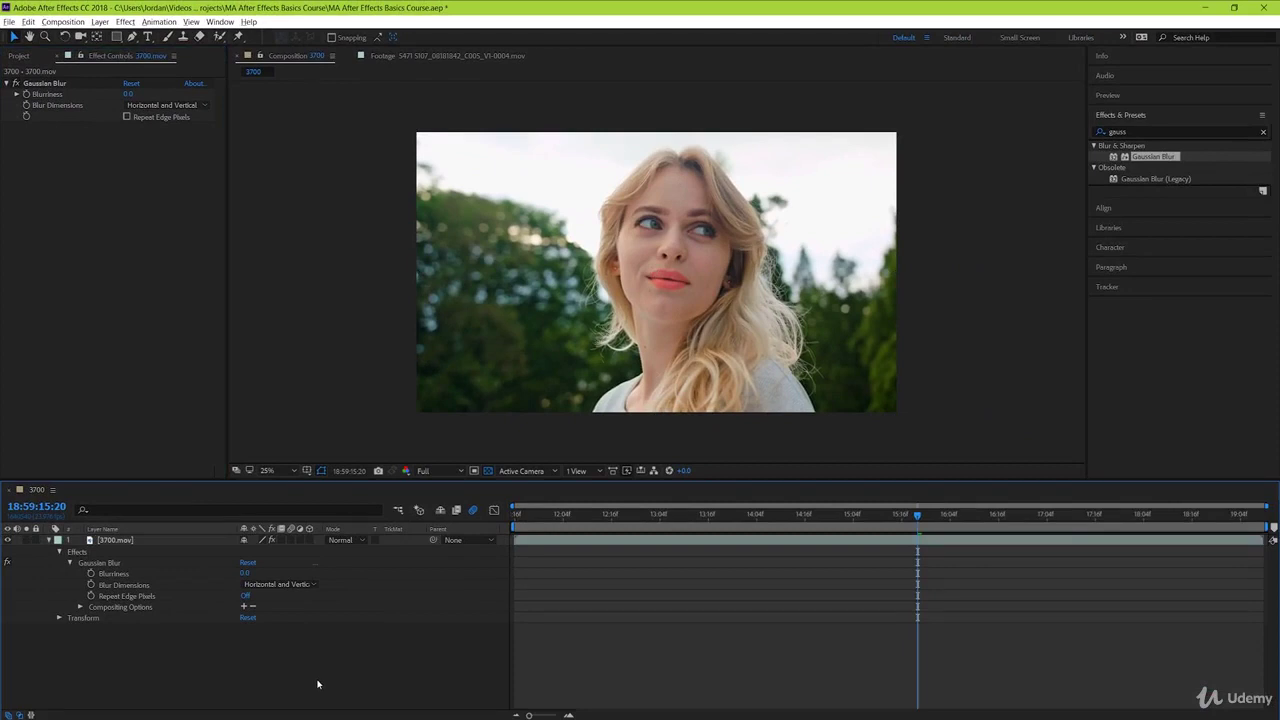
pyautogui.moveTo(244, 573); pyautogui.dragTo(868, 507)
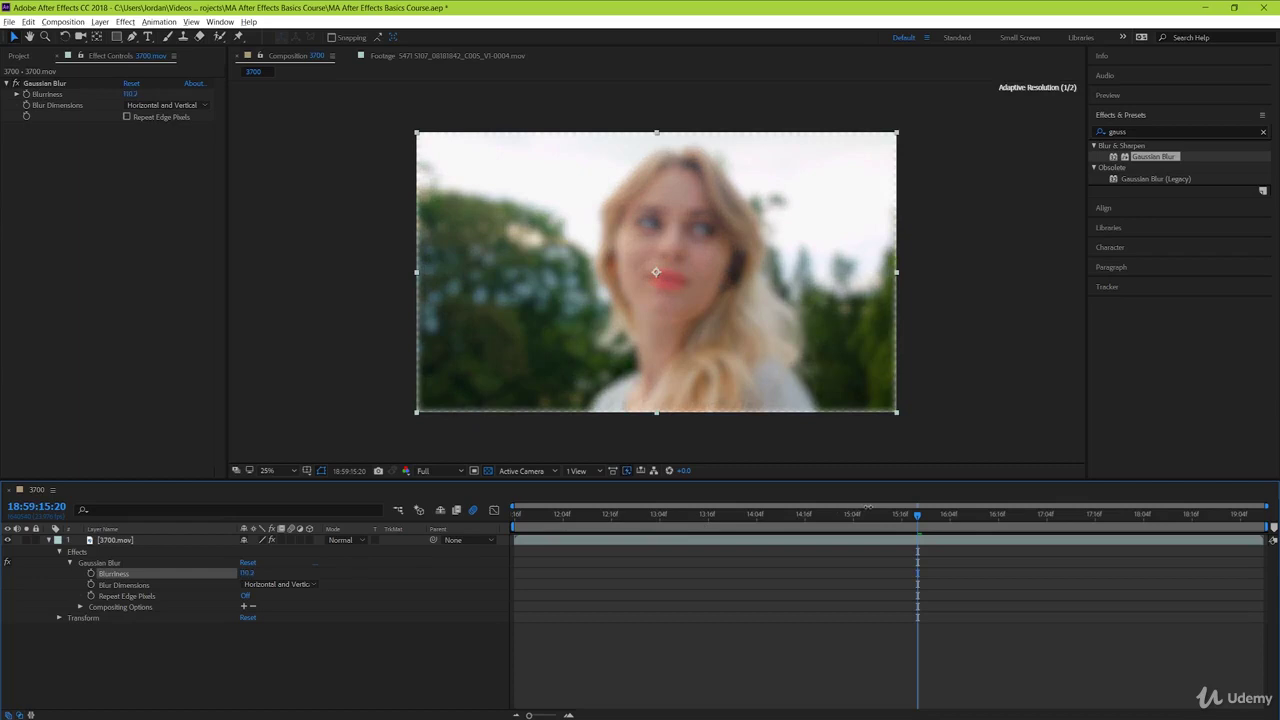
pyautogui.hotkey('ctrl', 'z')
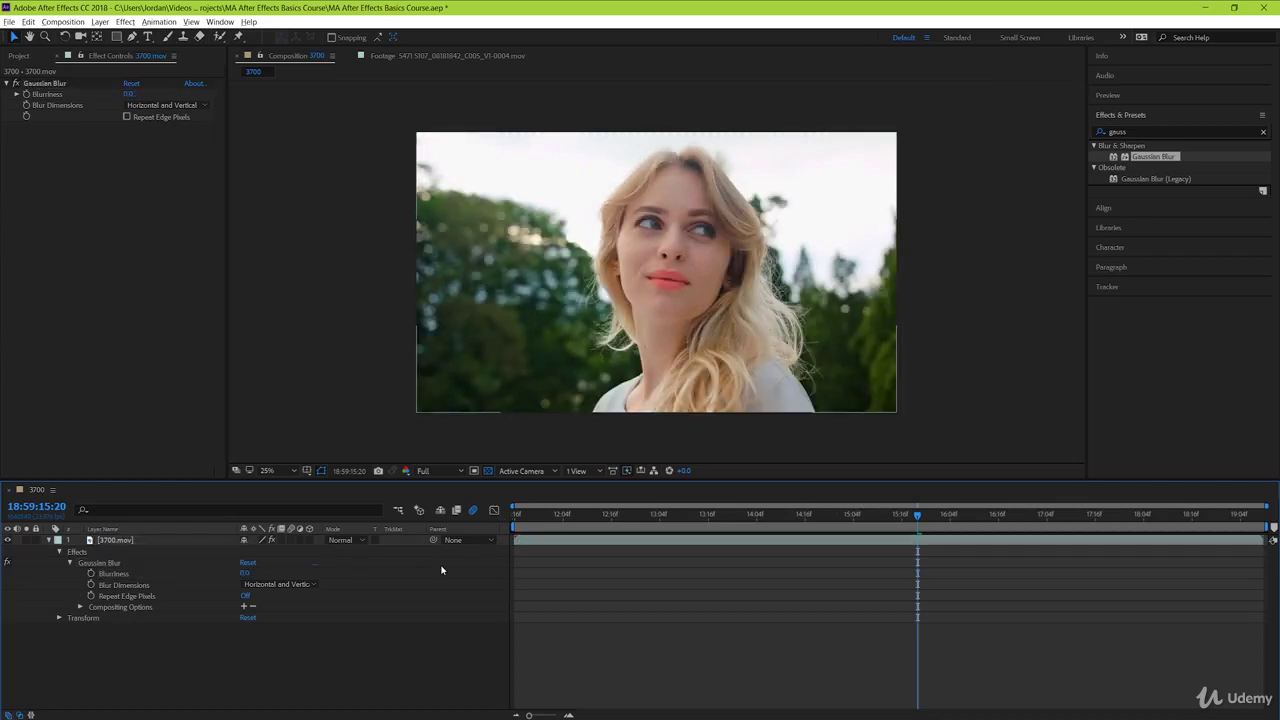
pyautogui.click(18, 56)
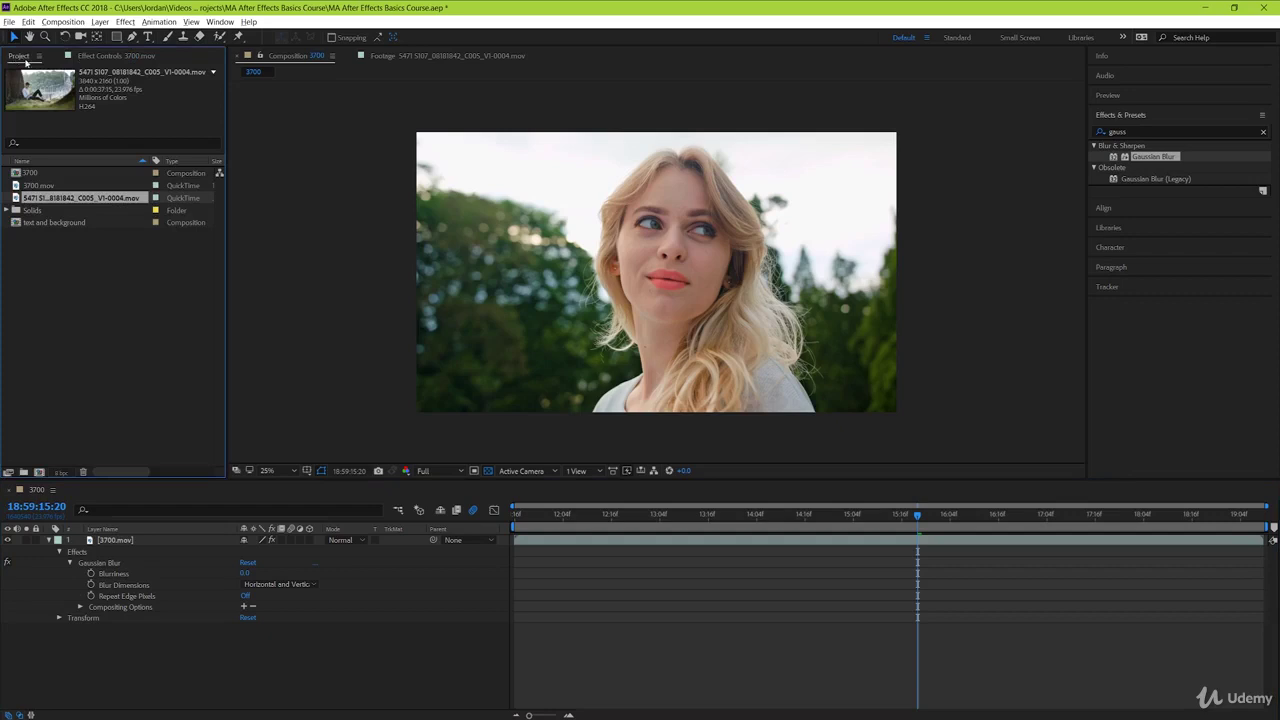
pyautogui.click(108, 56)
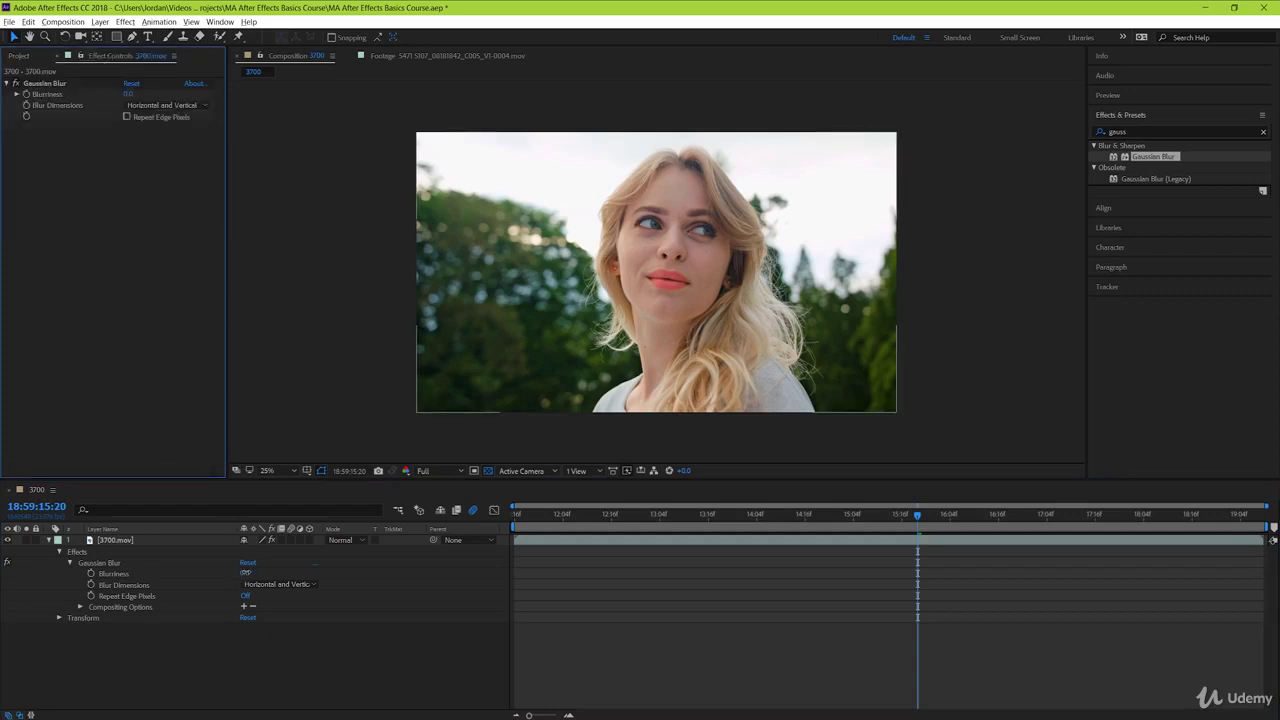
pyautogui.moveTo(246, 573); pyautogui.dragTo(1052, 587)
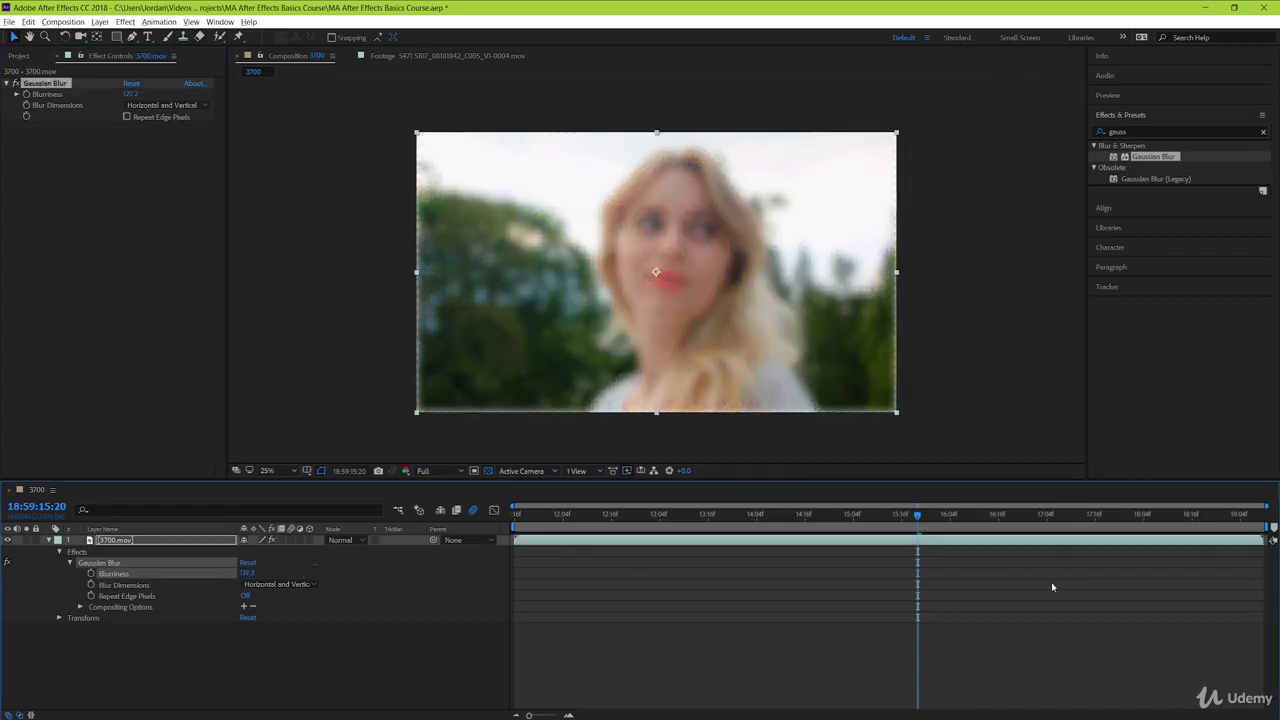
# - Turn on Repeat Edge Pixels and keep Blur Dimensions at Horizontal and Vertical
pyautogui.click(284, 585)
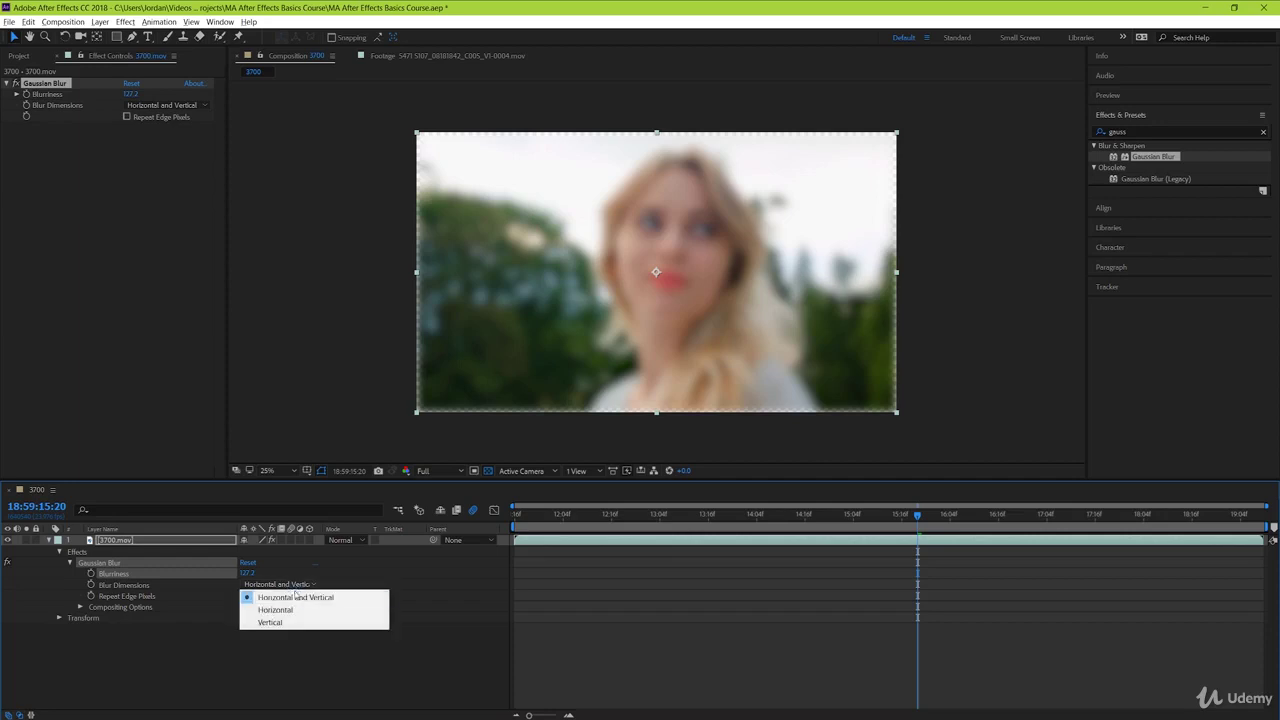
pyautogui.click(275, 610)
pyautogui.click(286, 586)
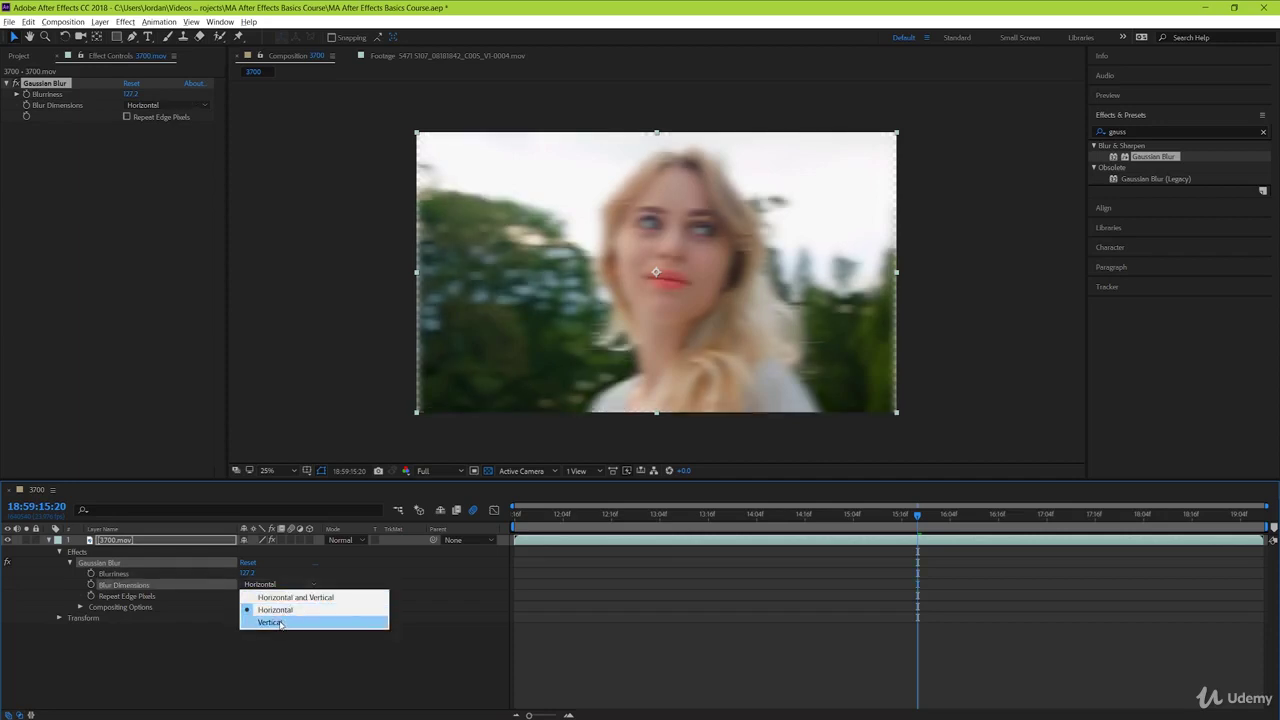
pyautogui.click(270, 622)
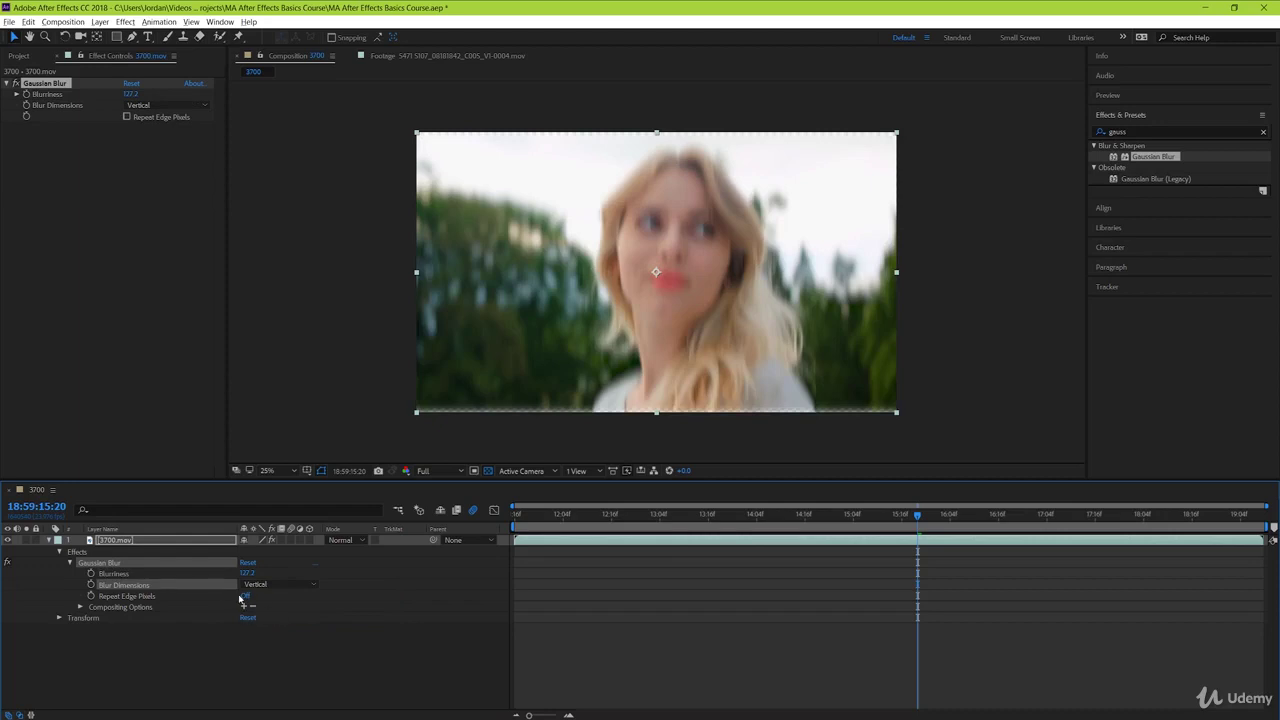
pyautogui.click(245, 597)
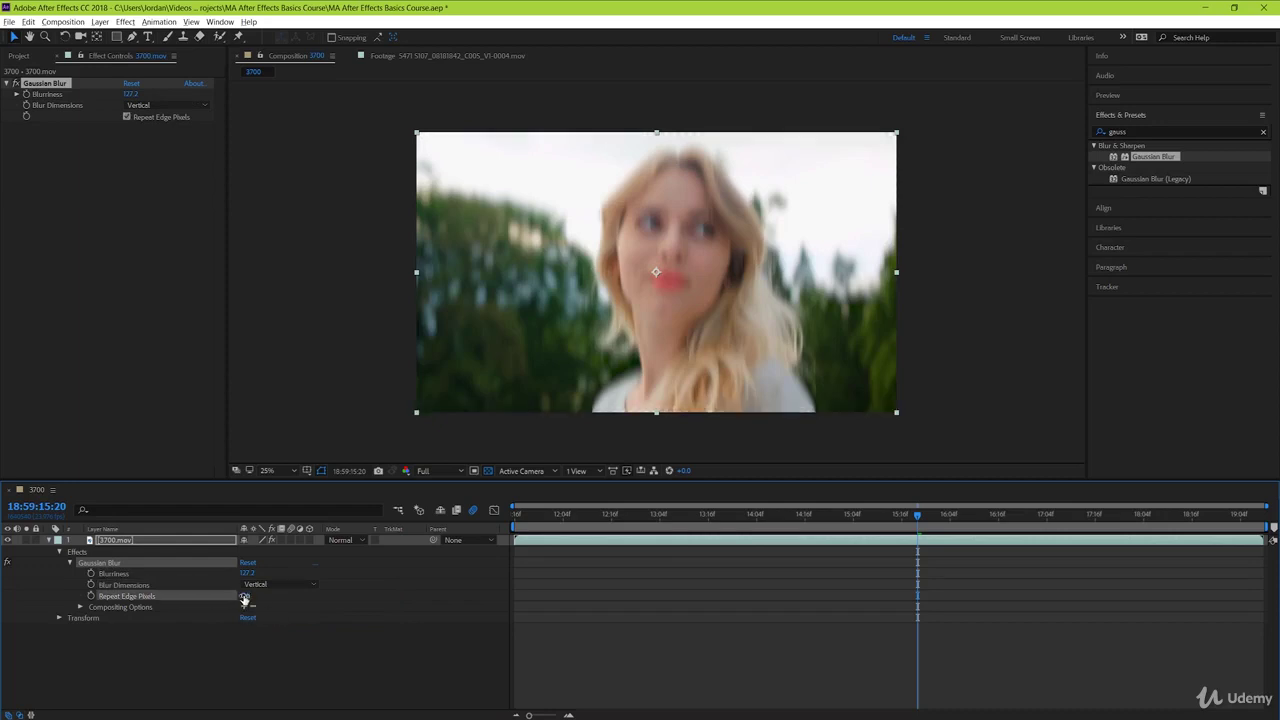
pyautogui.click(270, 584)
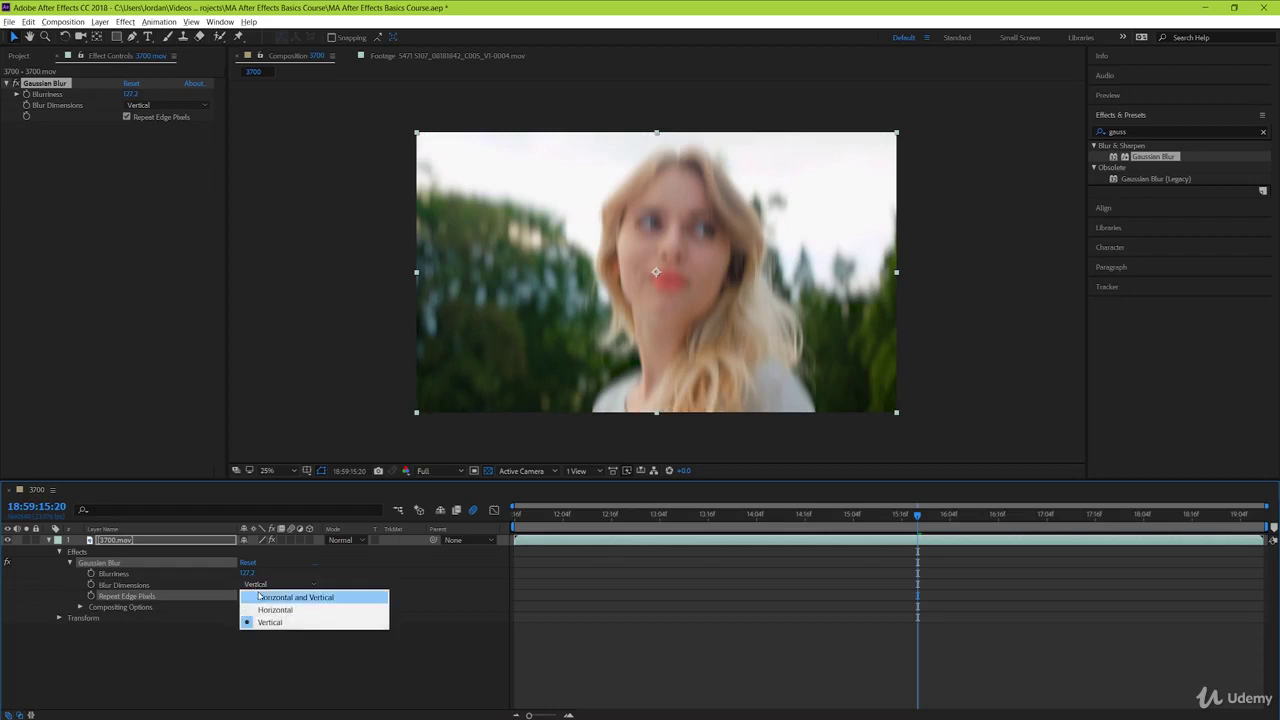
pyautogui.click(280, 594)
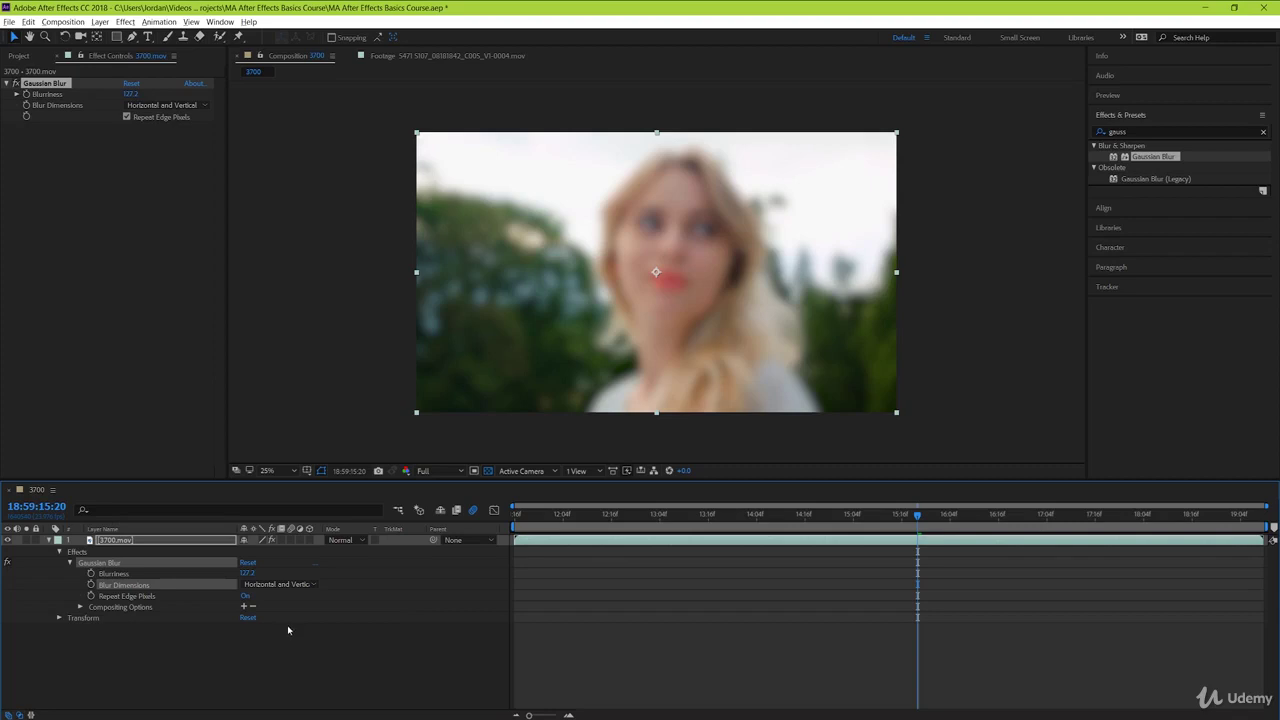
pyautogui.click(666, 541)
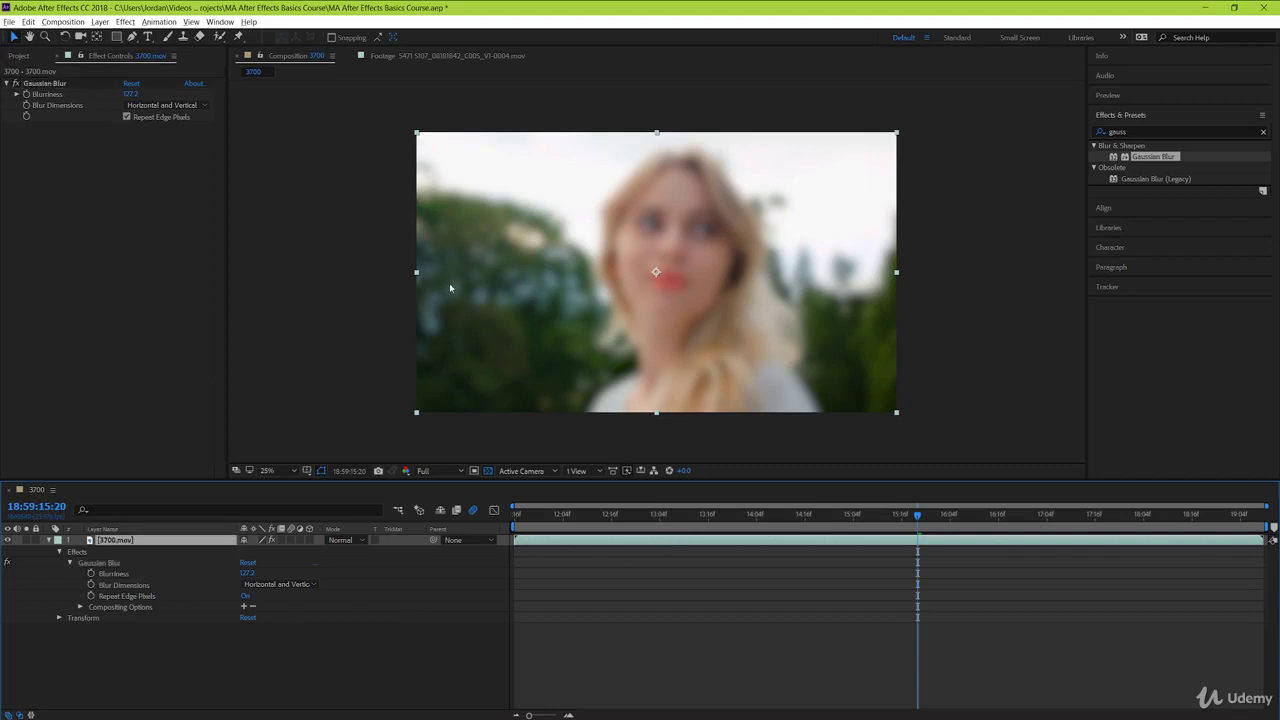
# - Draw a rectangular mask around the woman on the blurred 3700.mov layer
pyautogui.press('q')
pyautogui.moveTo(547, 116); pyautogui.dragTo(744, 320)
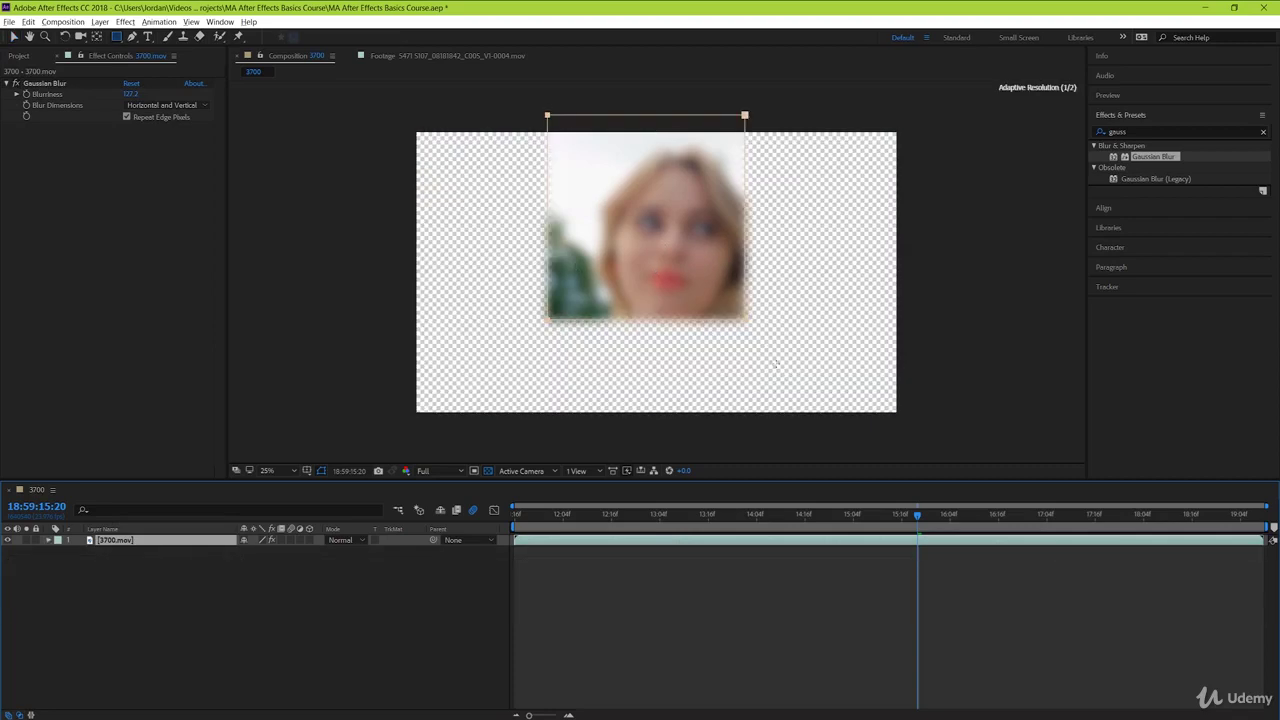
pyautogui.moveTo(782, 374); pyautogui.dragTo(840, 430)
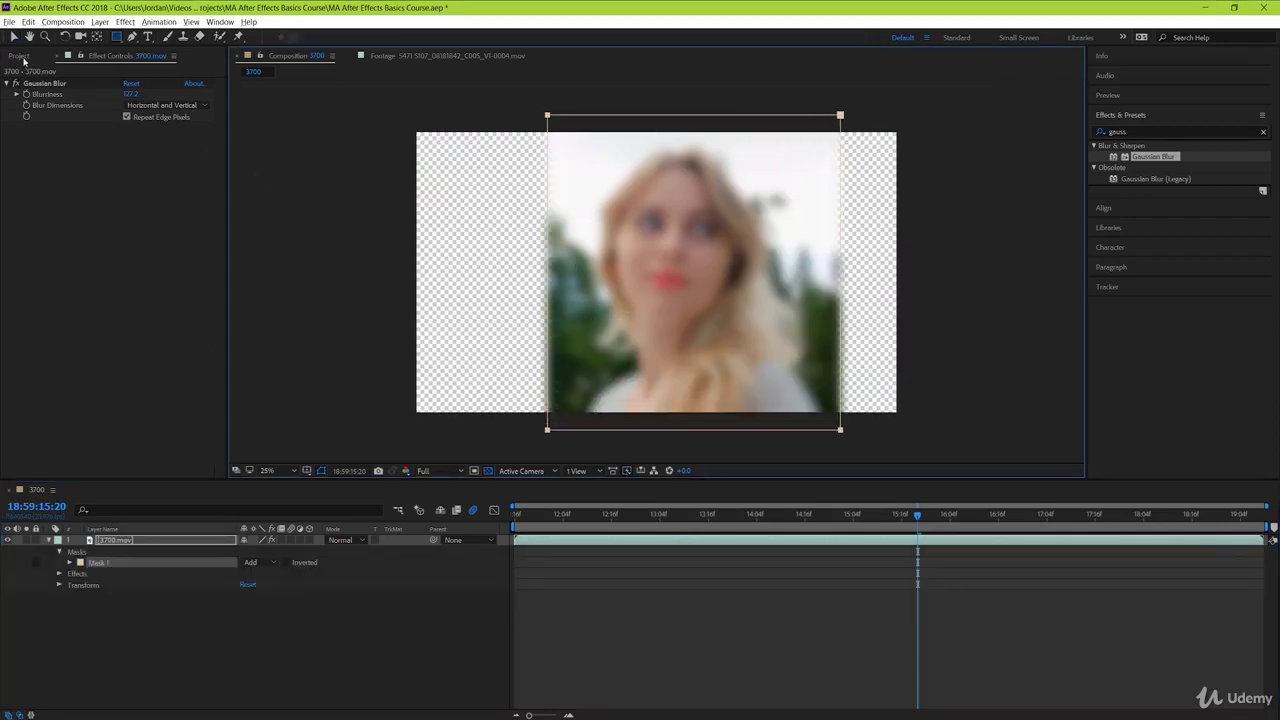
# - Add 5471_S107_08181842_C005_V1-0004.mov beneath the blurred clip as layer 2
pyautogui.click(21, 57)
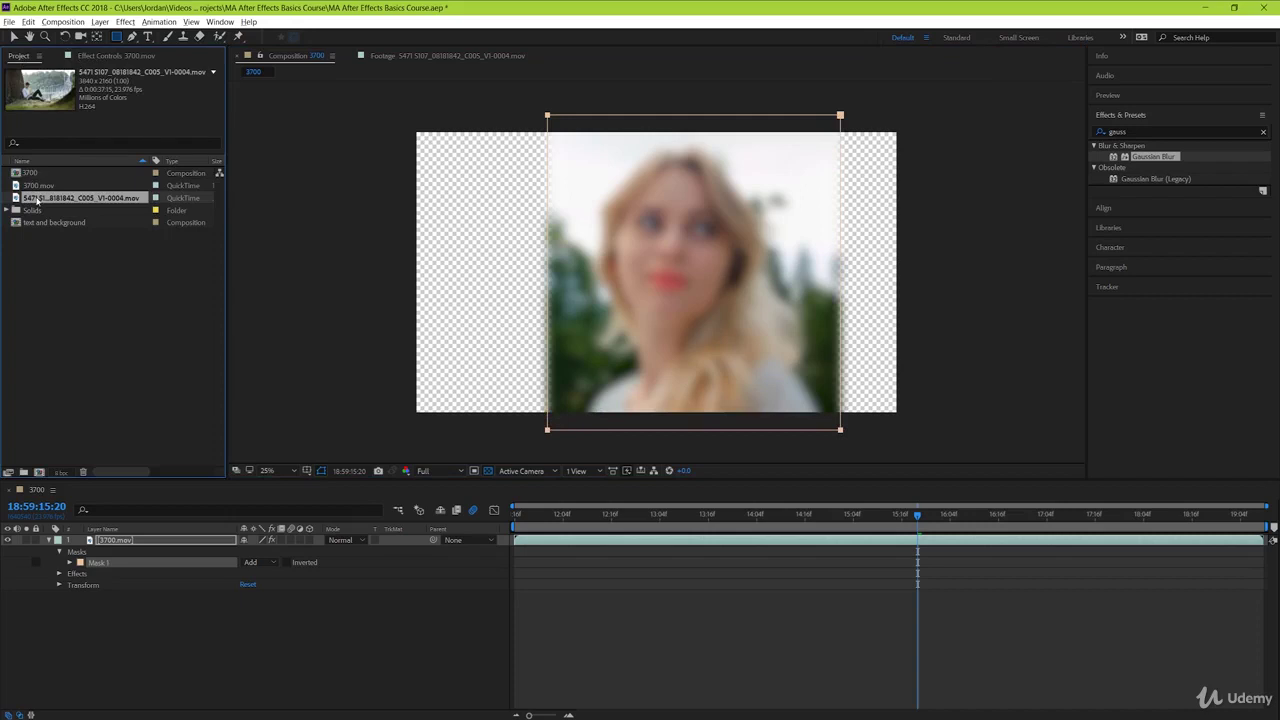
pyautogui.moveTo(37, 199); pyautogui.dragTo(100, 634)
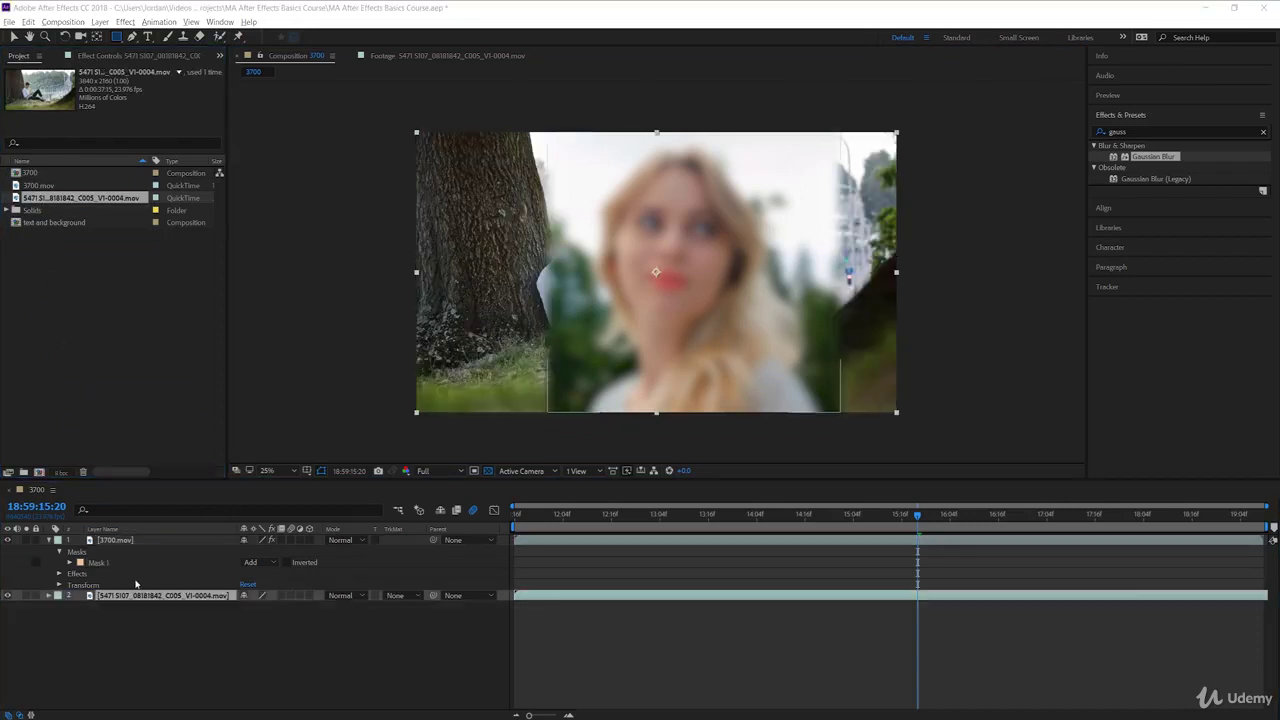
pyautogui.click(117, 541)
# - Move the masked blurred clip right and the tree footage slightly left
pyautogui.press('v')
pyautogui.moveTo(606, 326); pyautogui.dragTo(728, 328)
pyautogui.click(562, 596)
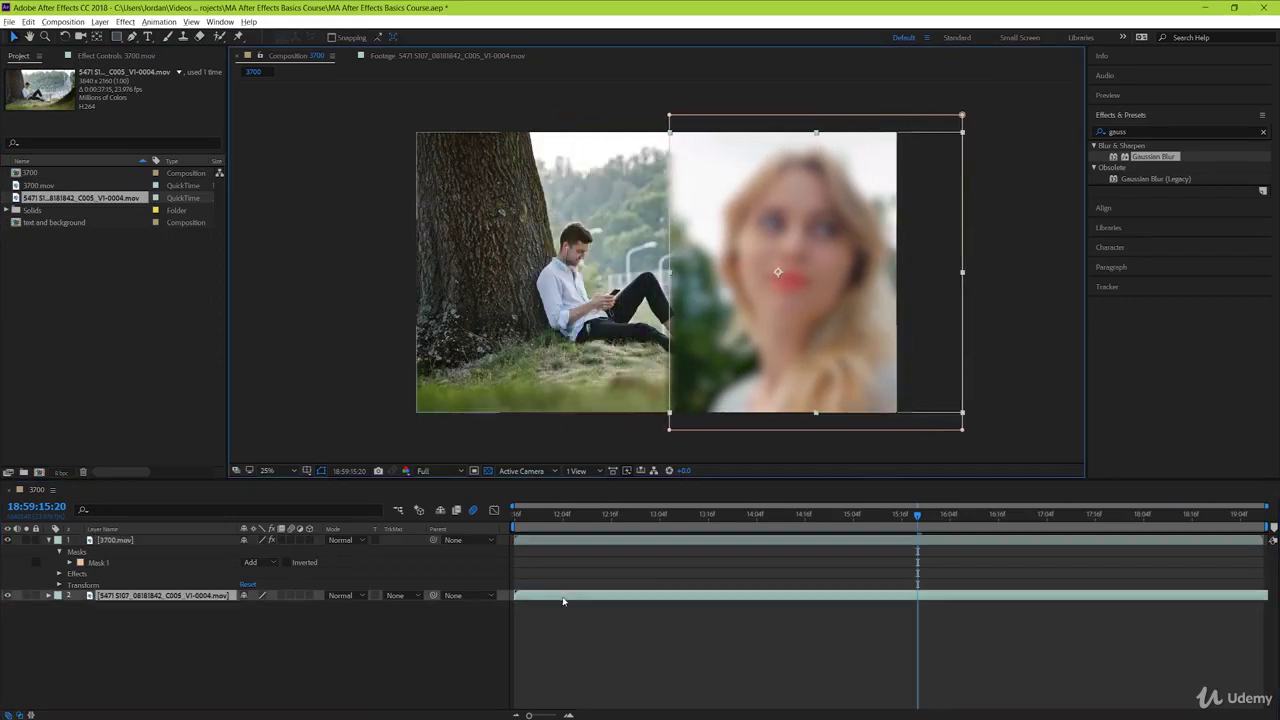
pyautogui.moveTo(544, 356); pyautogui.dragTo(493, 355)
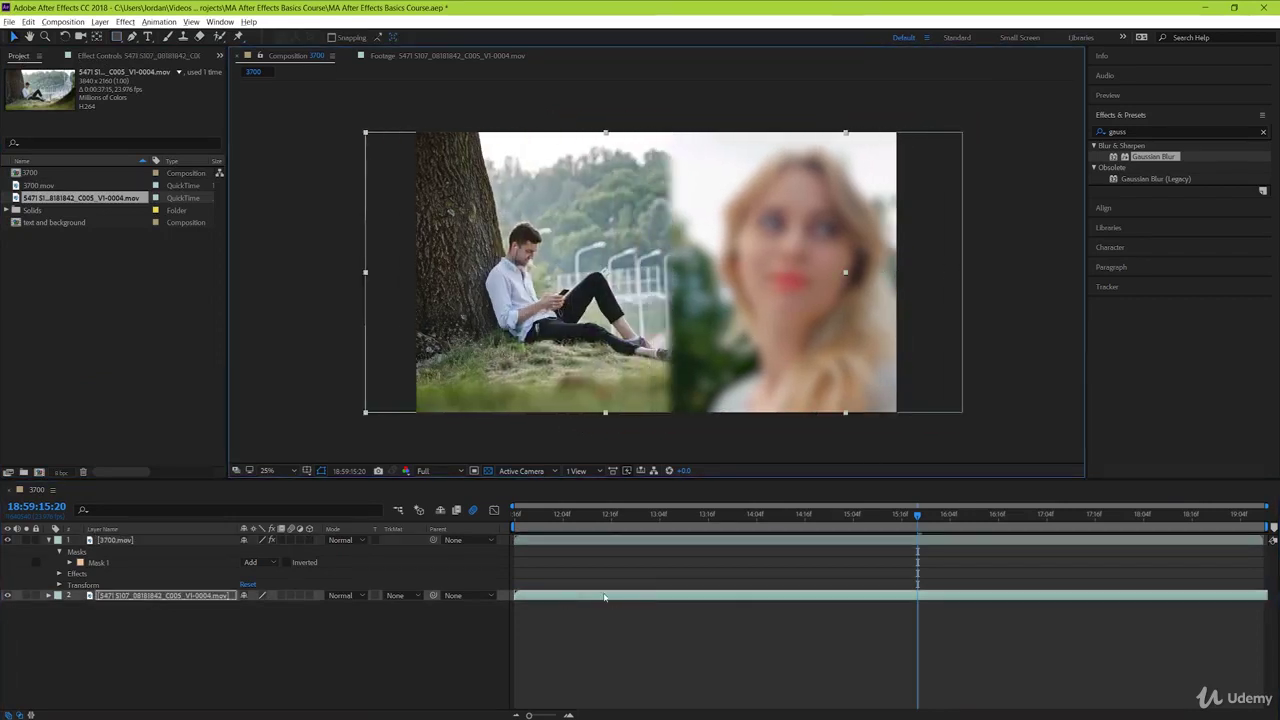
# - Try copying Gaussian Blur onto the tree footage, then undo it so that clip stays sharp
pyautogui.click(611, 632)
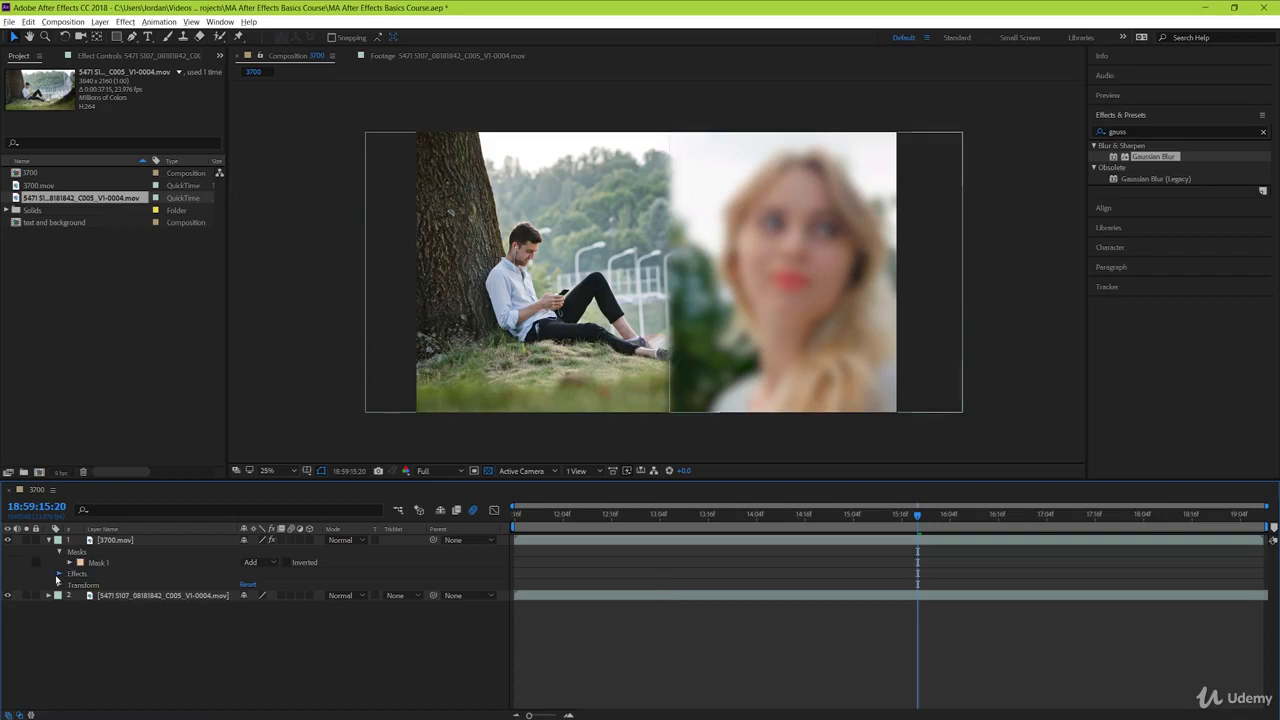
pyautogui.click(58, 574)
pyautogui.click(94, 585)
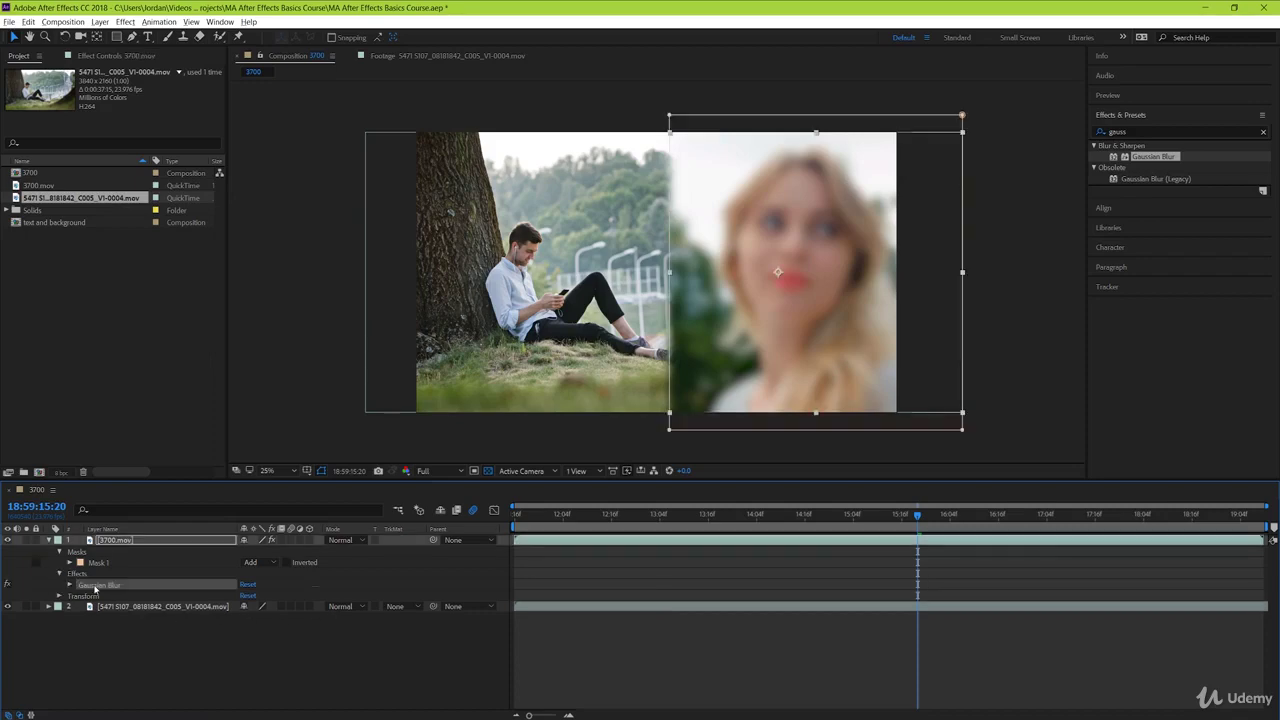
pyautogui.hotkey('ctrl', 'c')
pyautogui.click(133, 607)
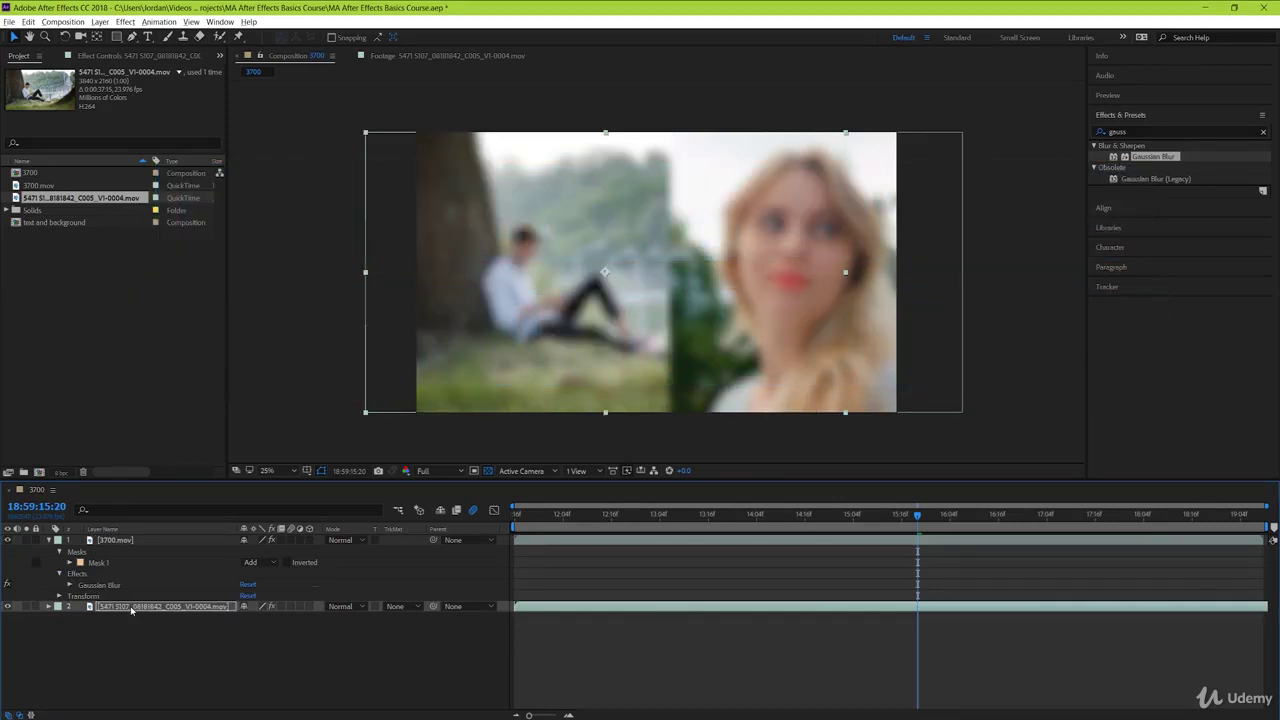
pyautogui.hotkey('ctrl', 'z')
pyautogui.click(89, 589)
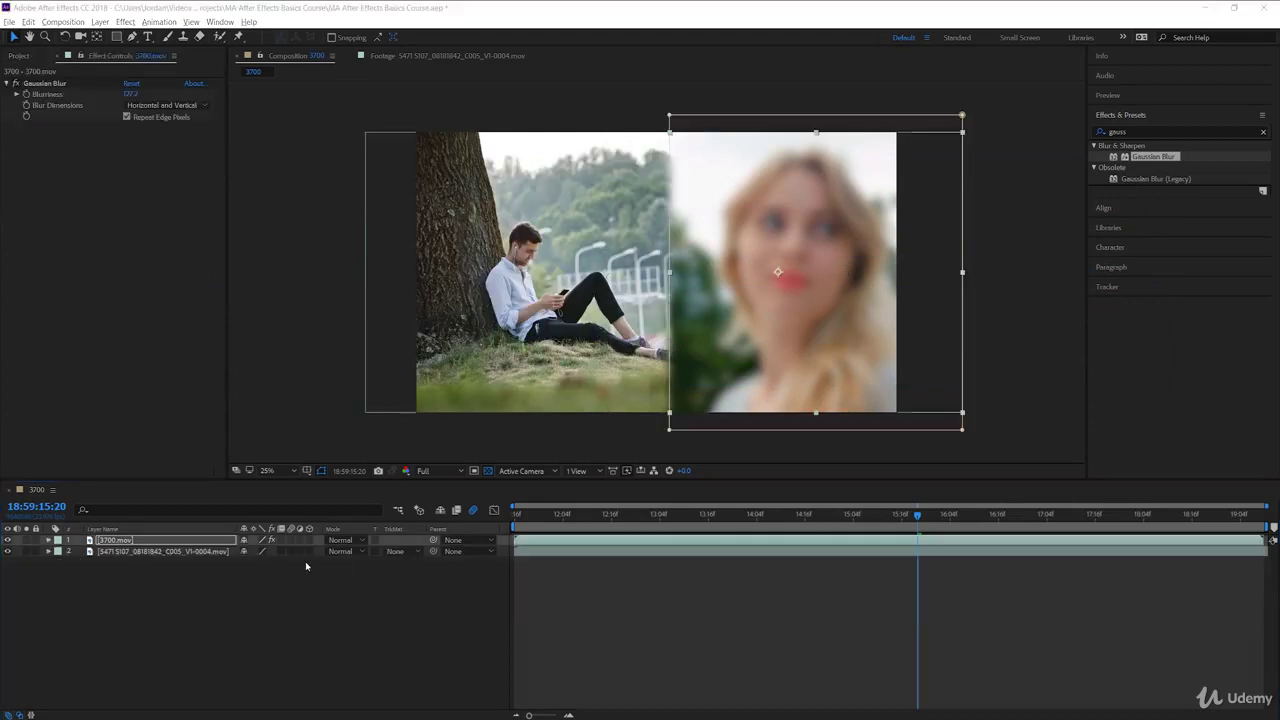
pyautogui.click(129, 600)
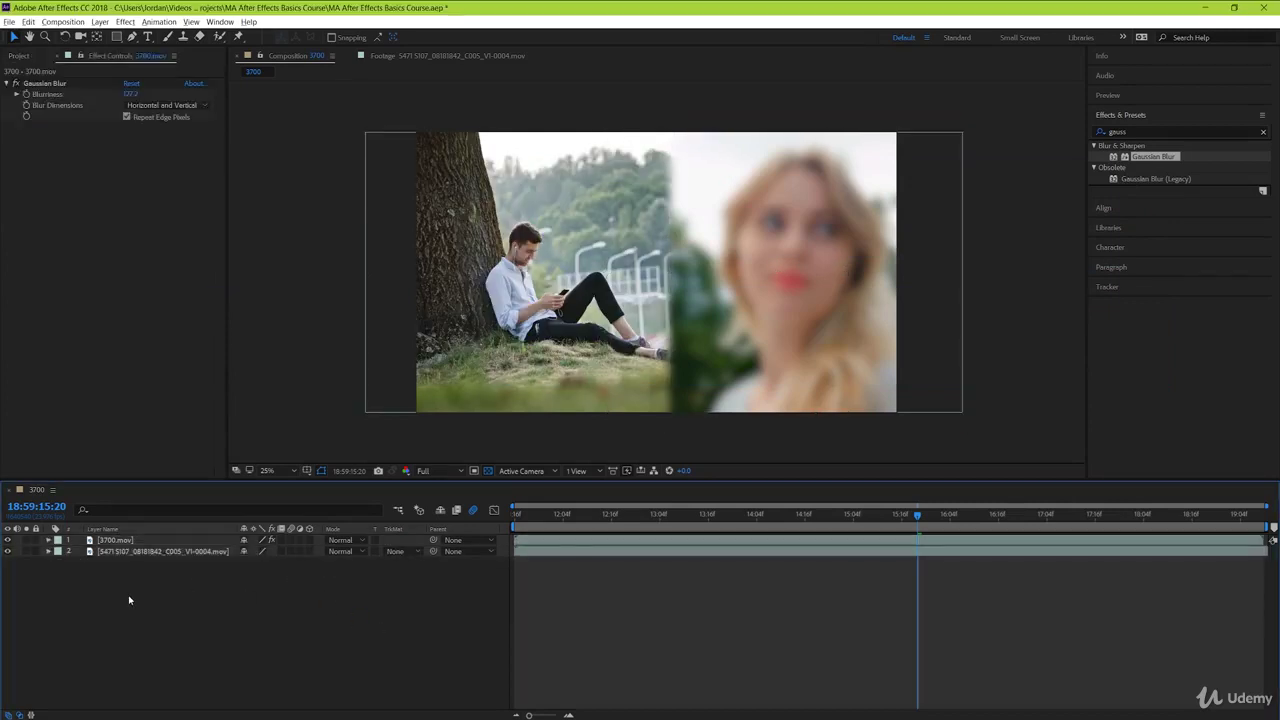
# - Create Adjustment Layer 3 on top and delete the Gaussian Blur from 3700.mov
pyautogui.click(100, 21)
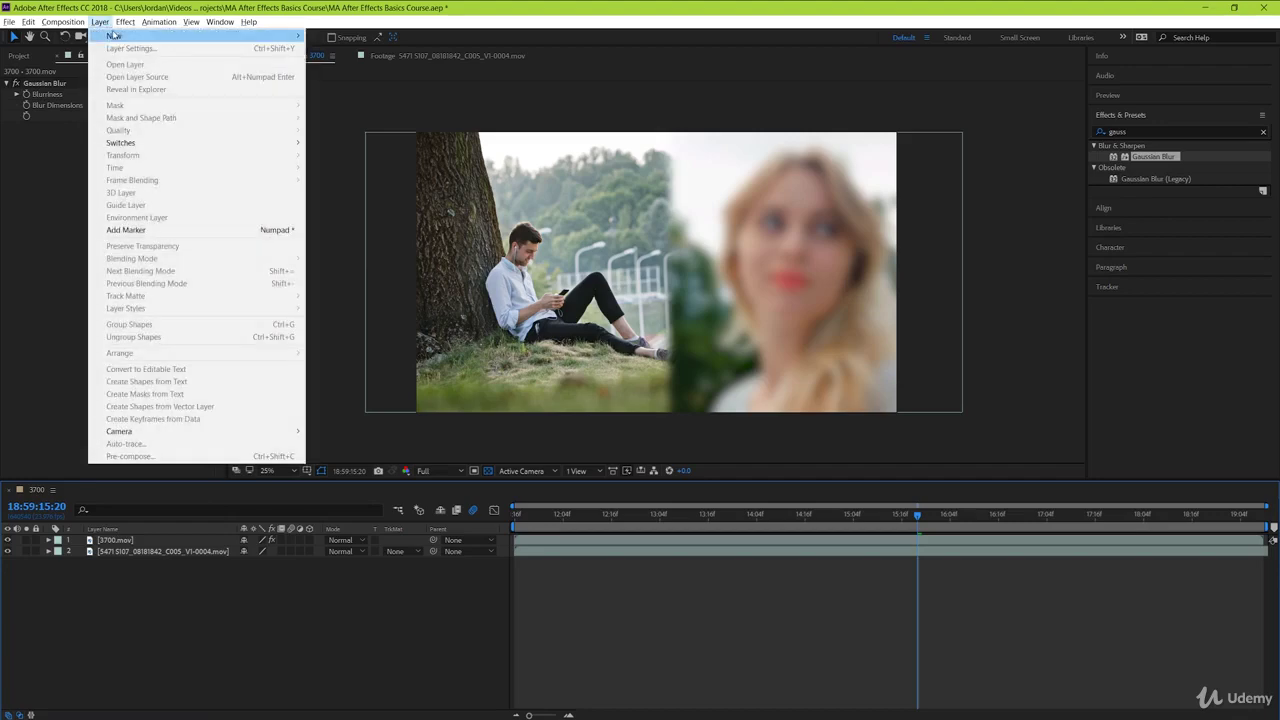
pyautogui.moveTo(114, 38)
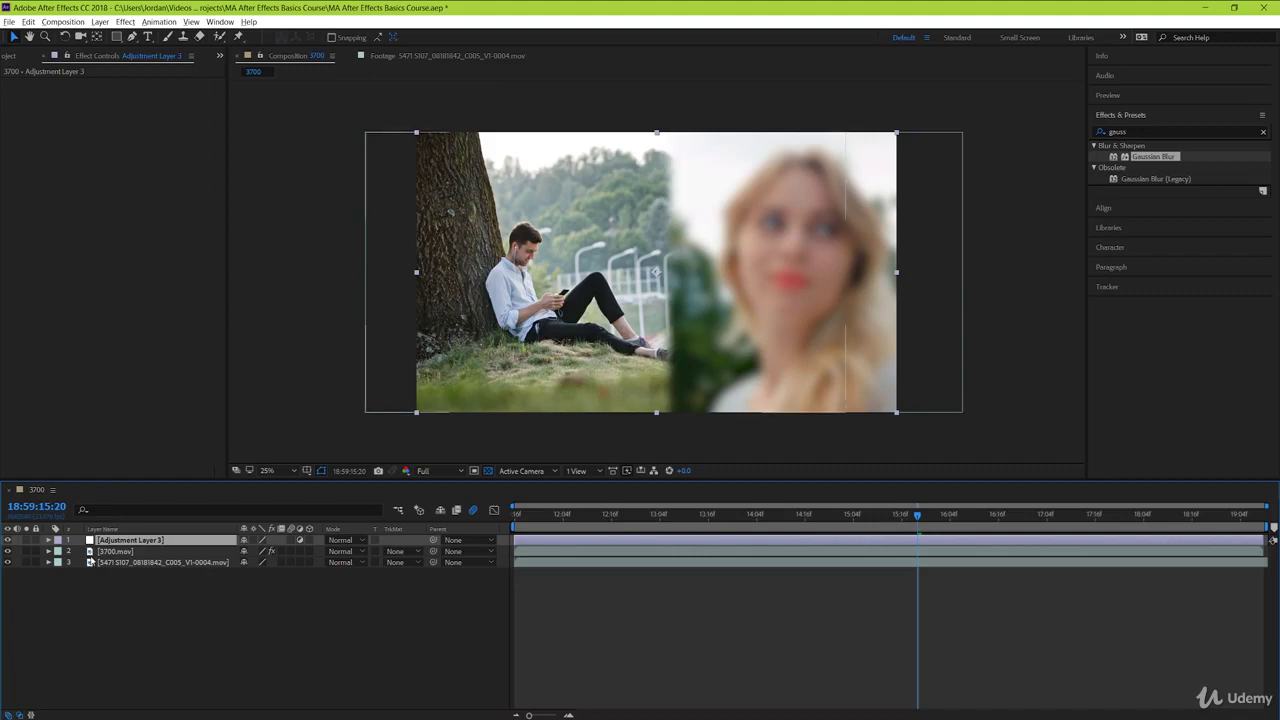
pyautogui.click(48, 552)
pyautogui.click(72, 586)
pyautogui.press('Delete')
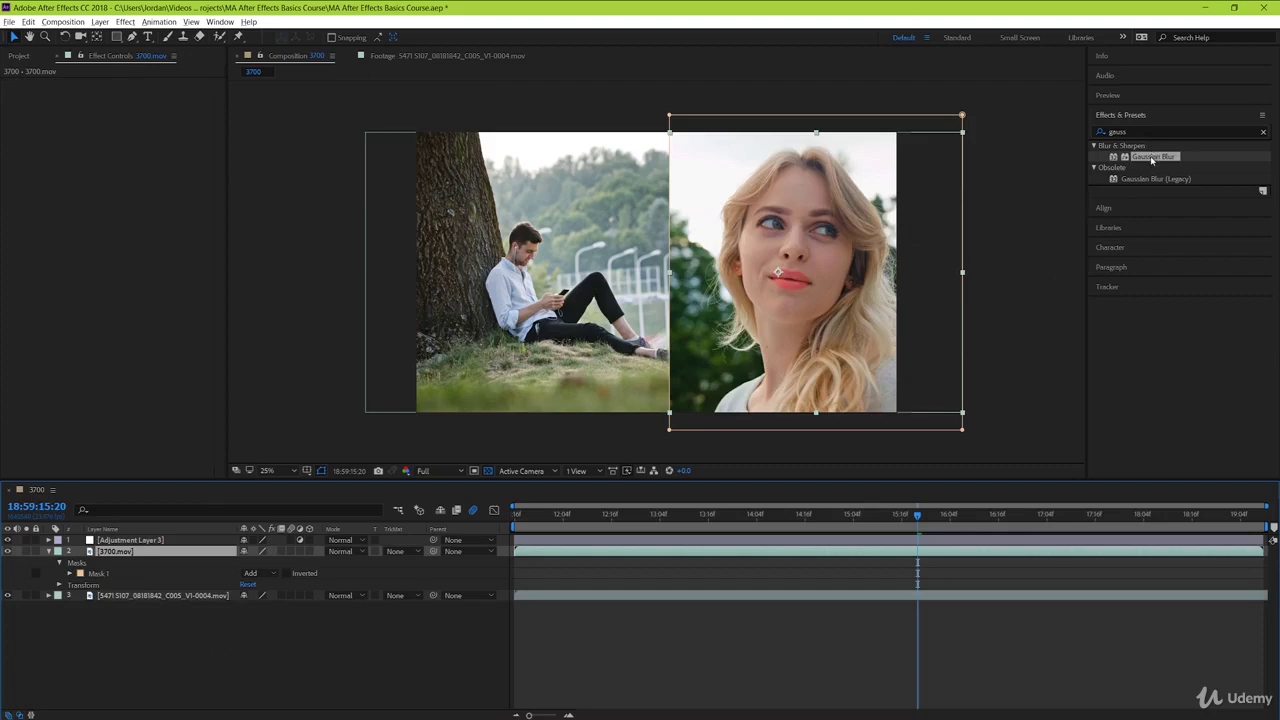
# - Apply Gaussian Blur to Adjustment Layer 3 with Blurriness 96.7 and Repeat Edge Pixels on
pyautogui.moveTo(1152, 160); pyautogui.dragTo(130, 540)
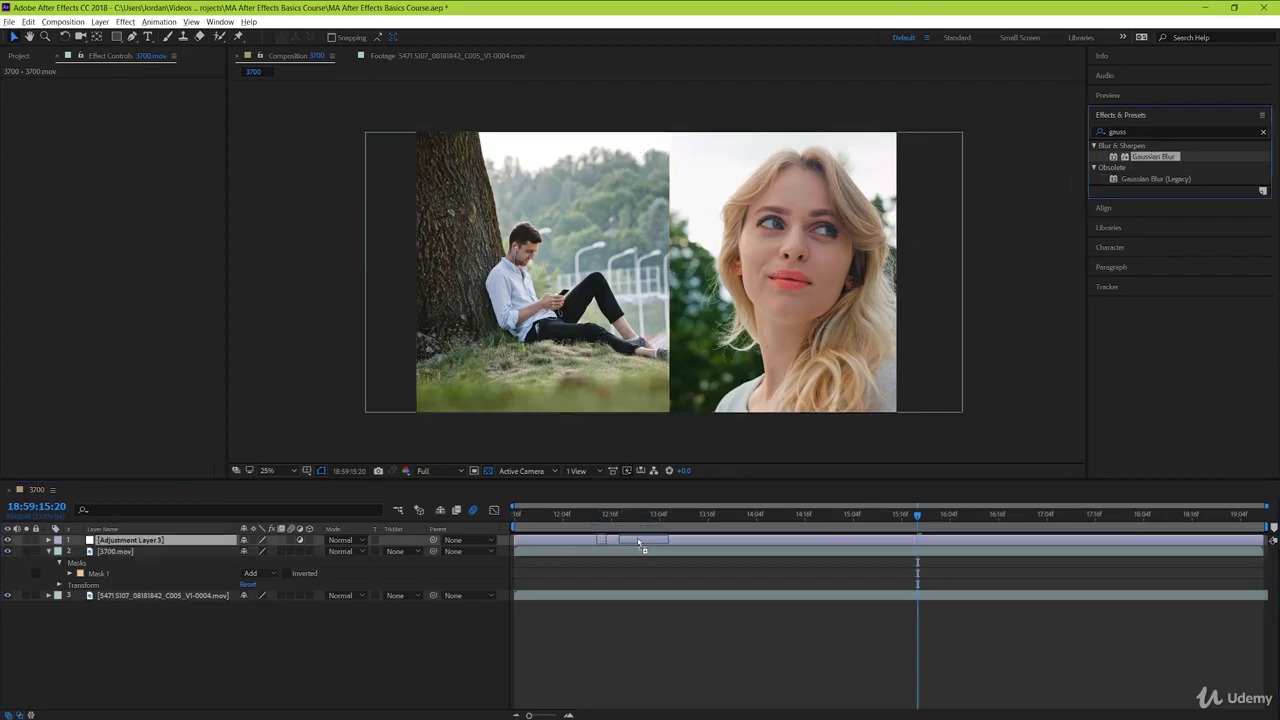
pyautogui.click(48, 551)
pyautogui.click(48, 540)
pyautogui.click(59, 551)
pyautogui.click(70, 562)
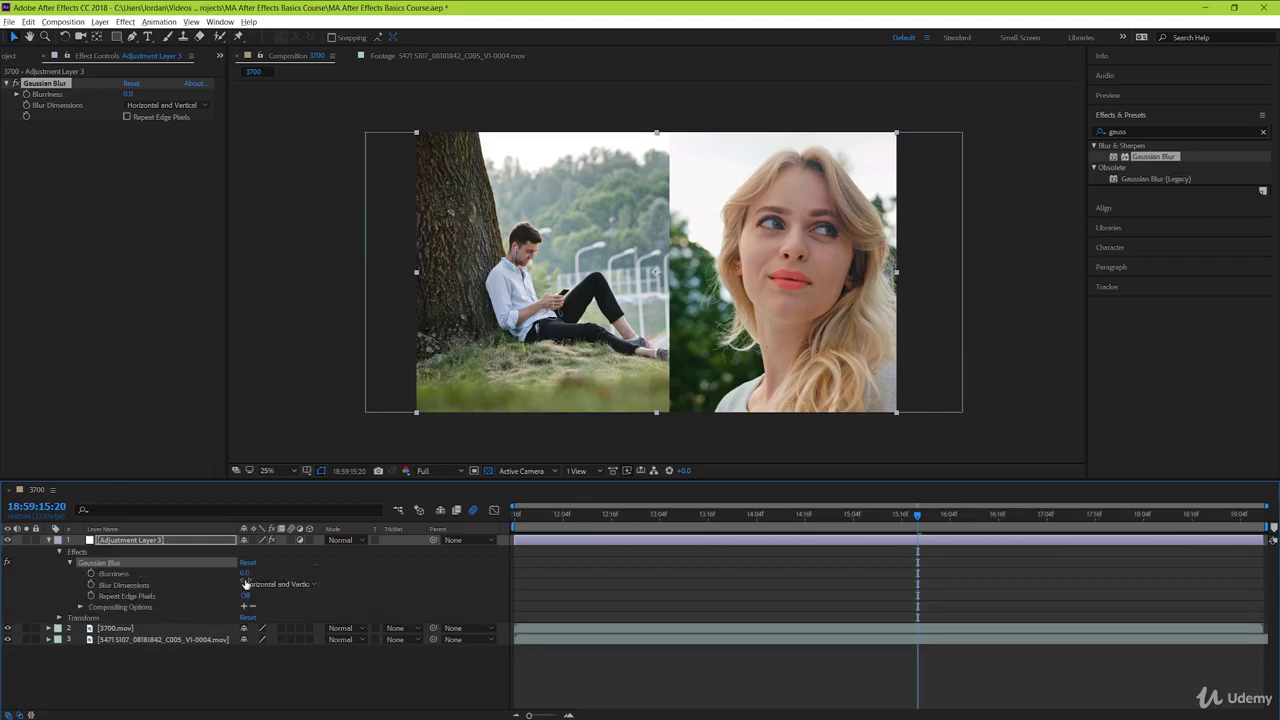
pyautogui.moveTo(245, 574); pyautogui.dragTo(822, 546)
pyautogui.click(244, 596)
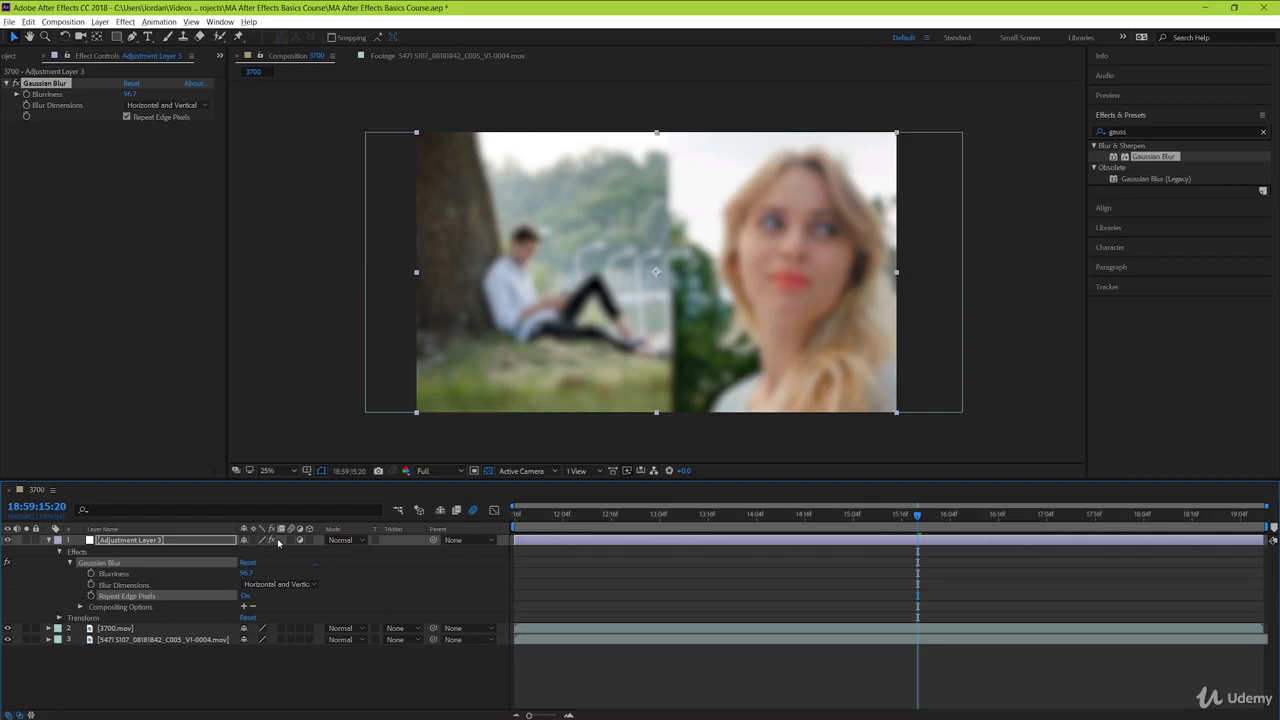
# - Create a new text layer reading 'Motion Array'
pyautogui.click(100, 21)
pyautogui.moveTo(113, 37)
pyautogui.click(340, 37)
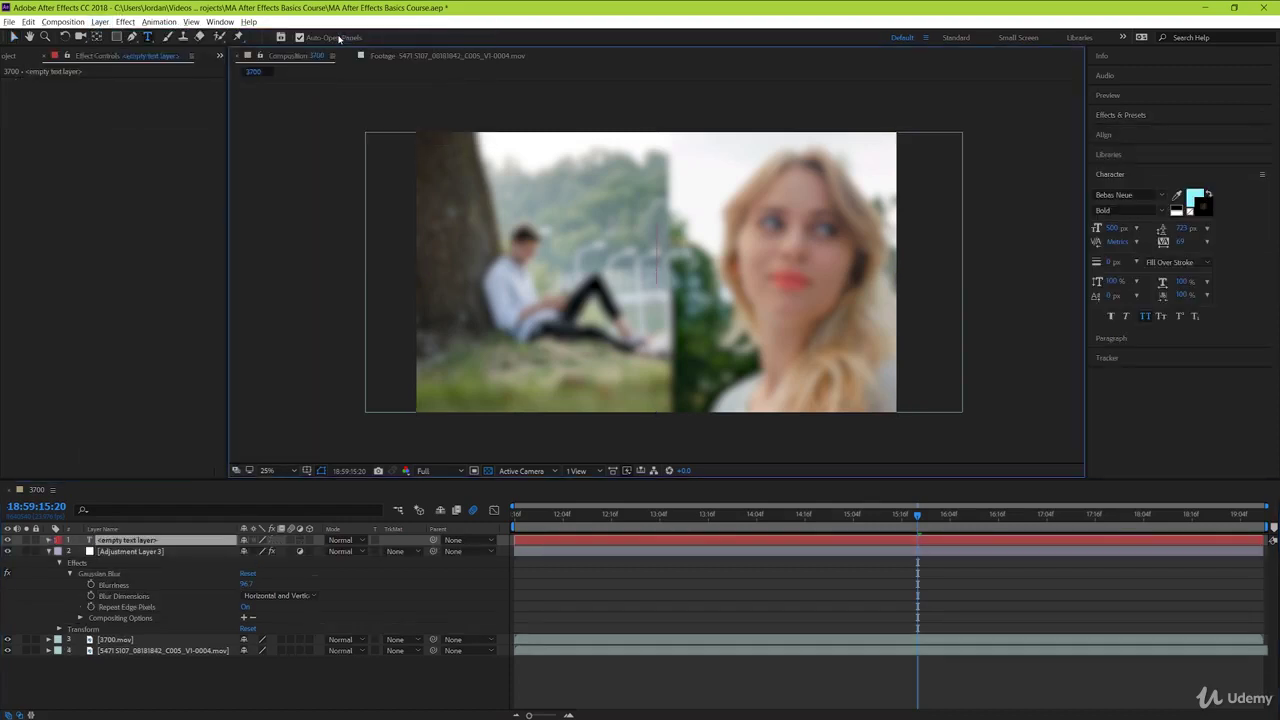
pyautogui.write('Moti')
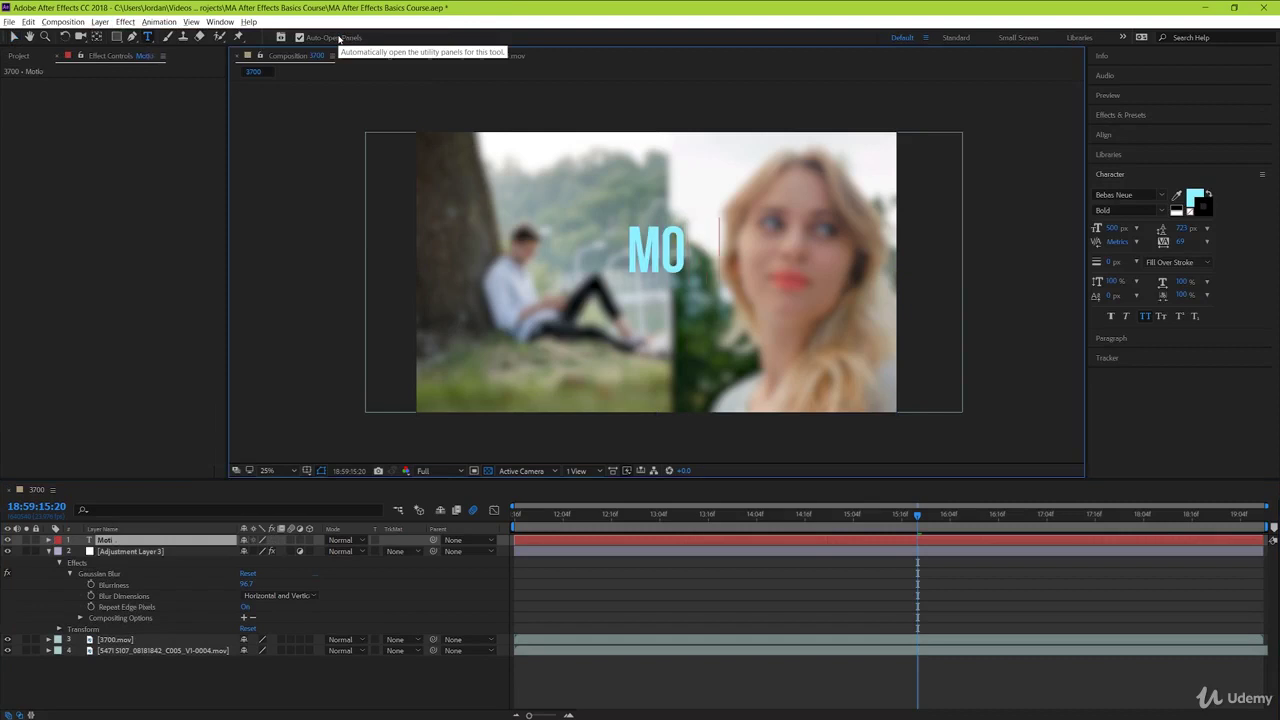
pyautogui.write('on Array')
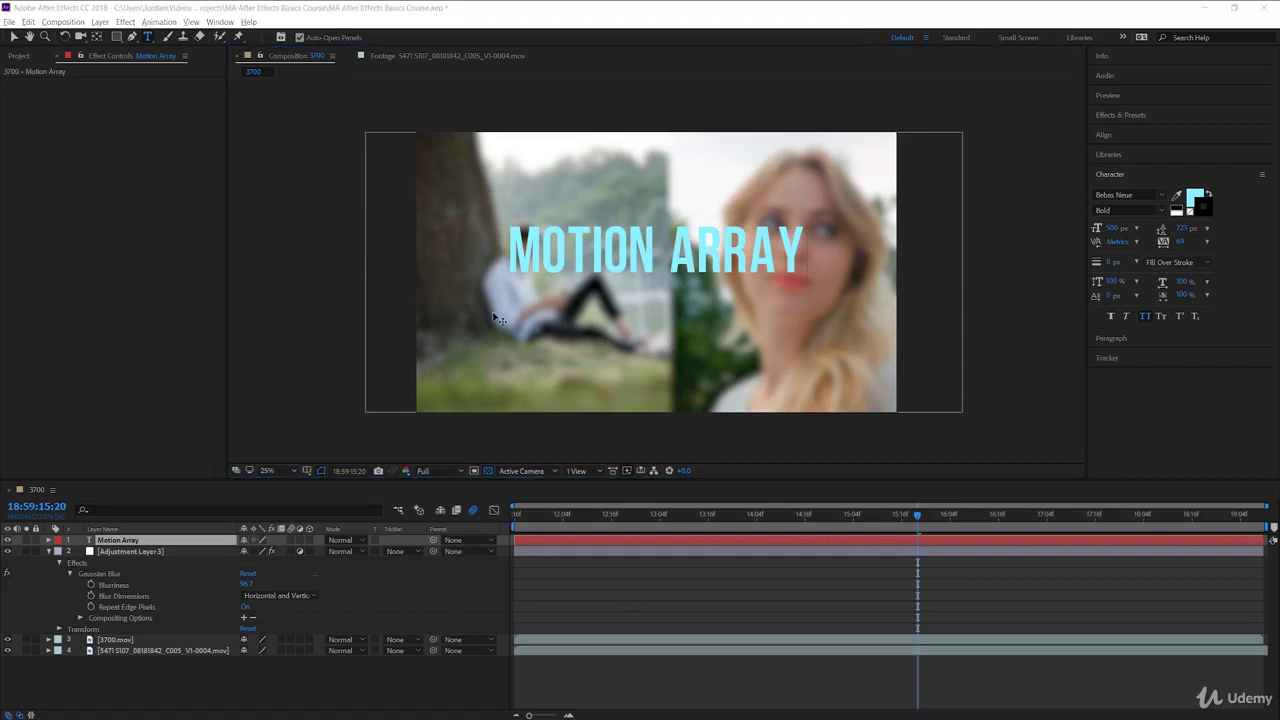
pyautogui.click(50, 556)
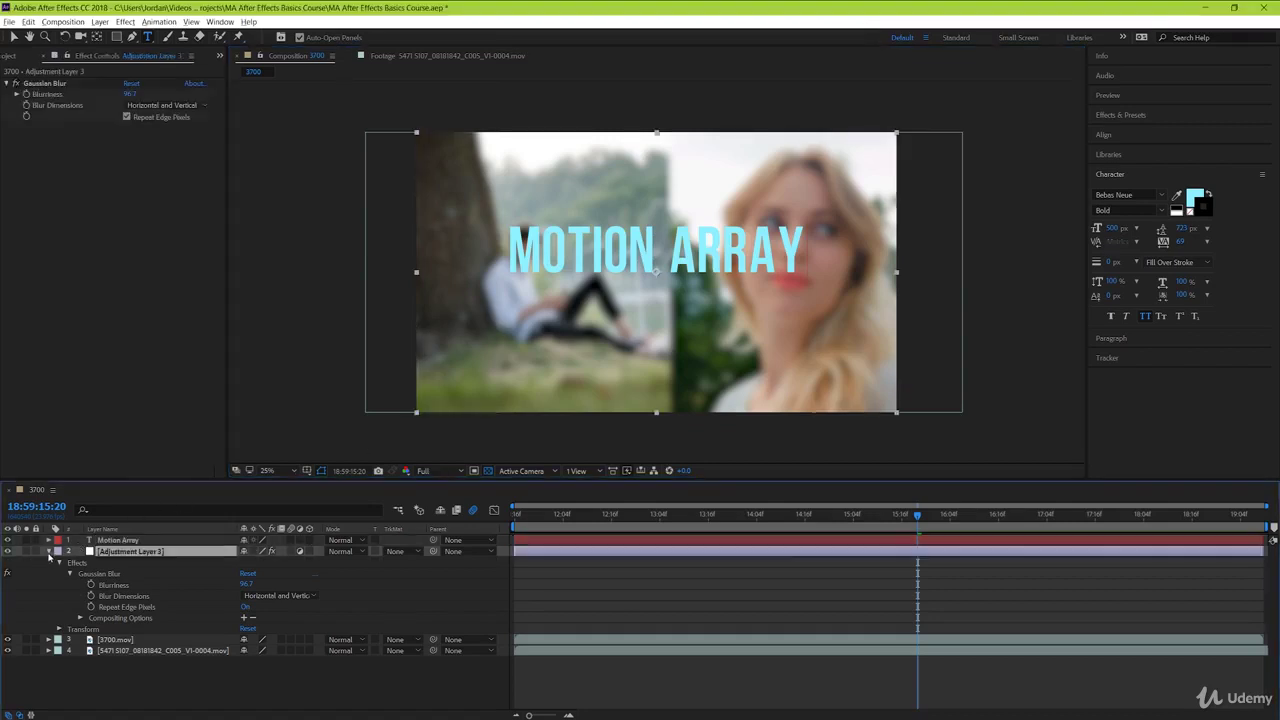
# - Apply Hue/Saturation to Adjustment Layer 3 with Master Lightness at -33
pyautogui.click(1122, 116)
pyautogui.click(1141, 129)
pyautogui.write('hues')
pyautogui.press('BackSpace')
pyautogui.moveTo(1155, 200); pyautogui.dragTo(774, 552)
pyautogui.moveTo(121, 277); pyautogui.dragTo(92, 281)
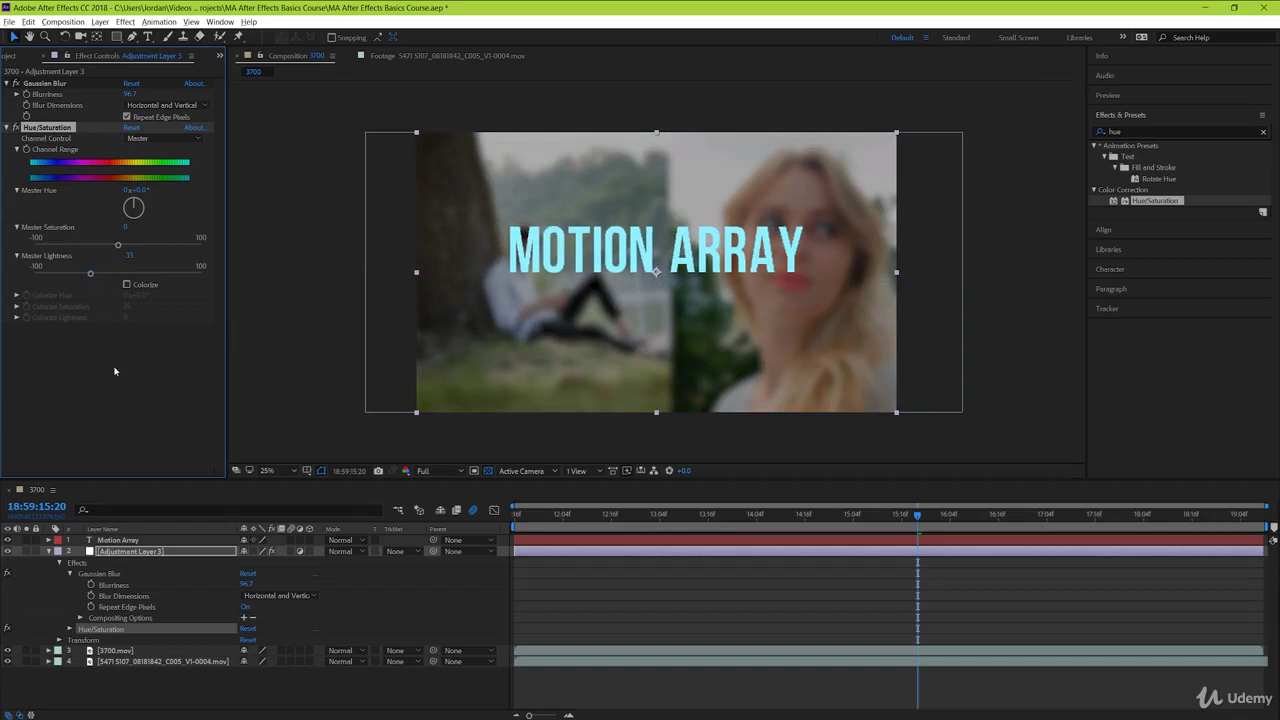
# - Keep the Motion Array title above the adjustment layer and preview the composition
pyautogui.click(33, 556)
pyautogui.click(48, 551)
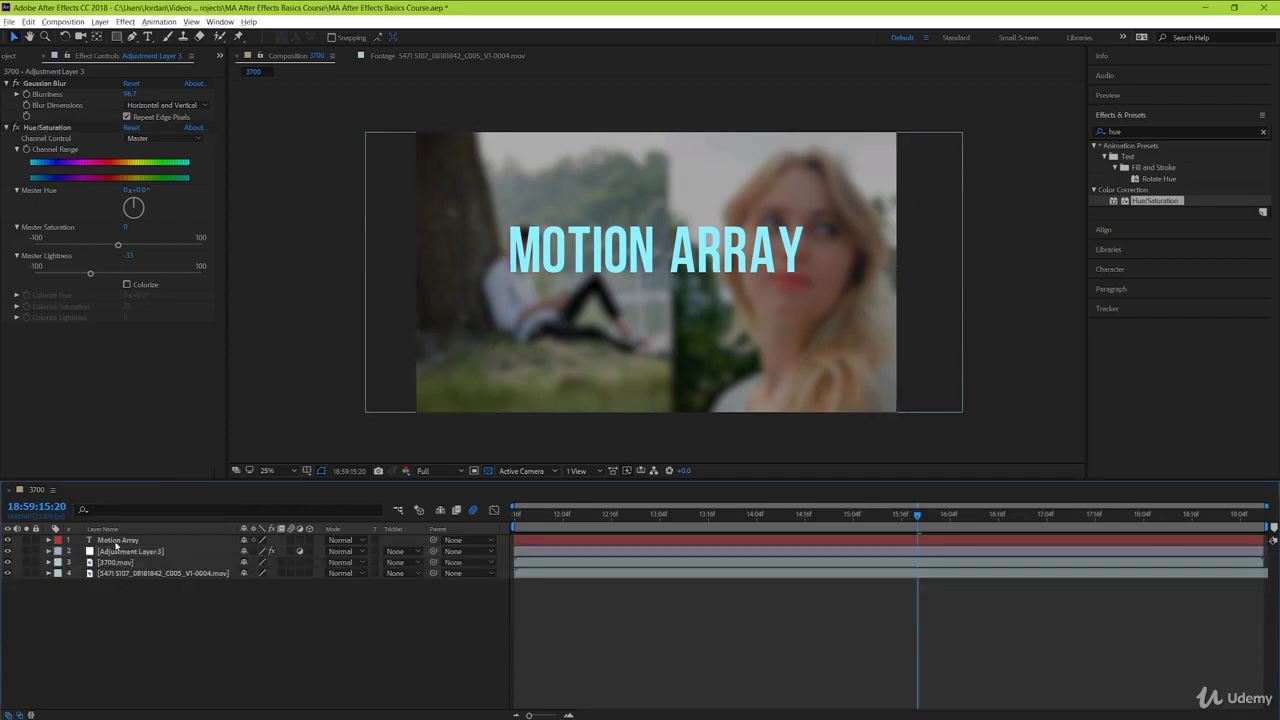
pyautogui.click(117, 541)
pyautogui.moveTo(117, 562); pyautogui.dragTo(118, 561)
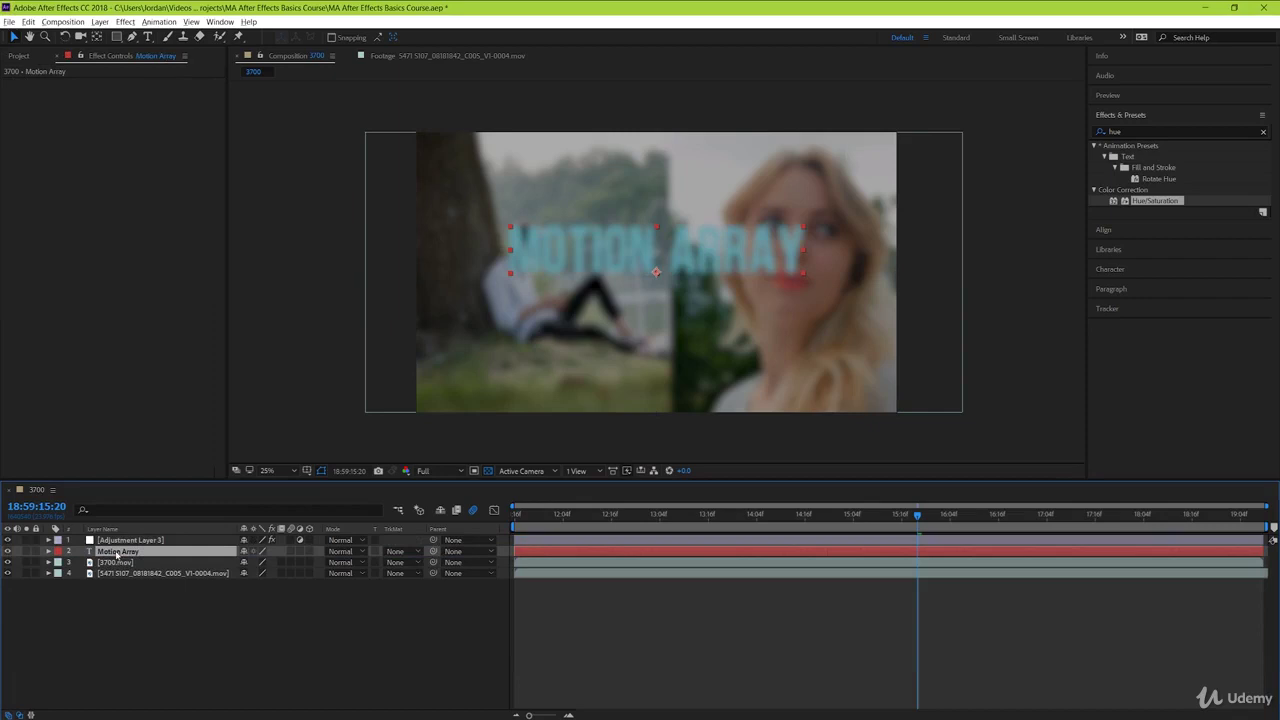
pyautogui.moveTo(117, 553); pyautogui.dragTo(117, 541)
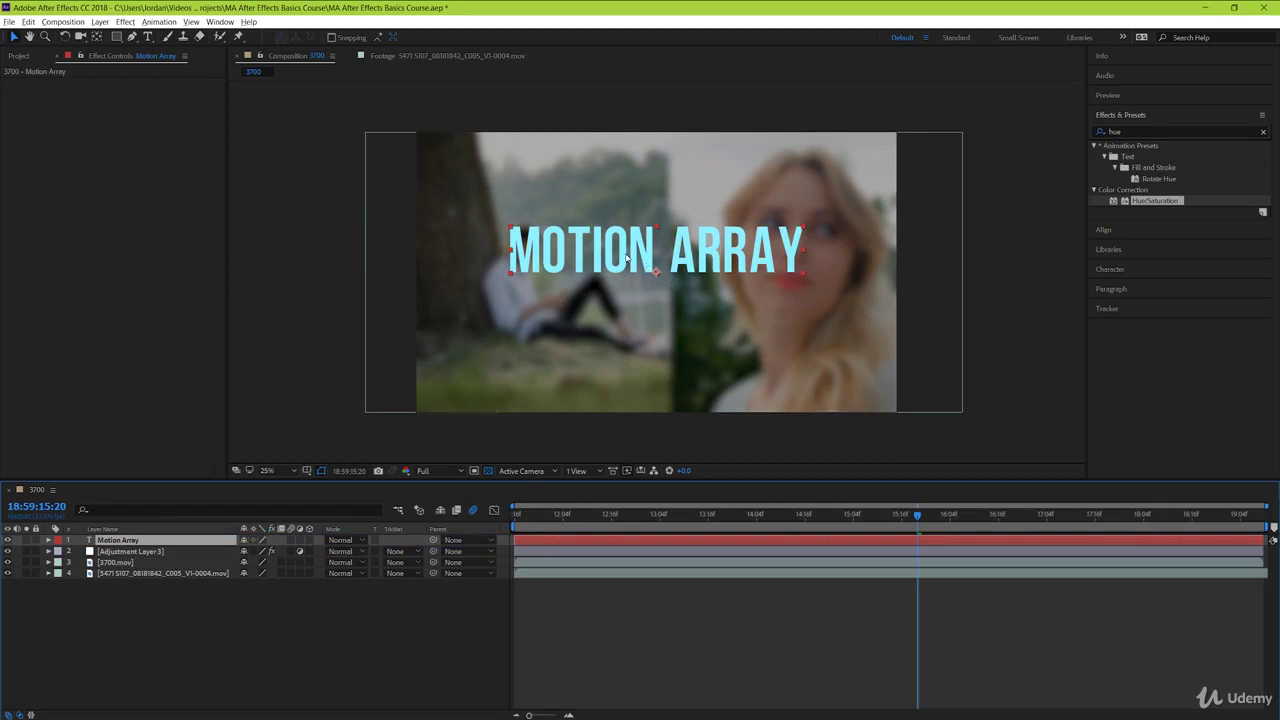
pyautogui.press('space')
pyautogui.click(673, 539)
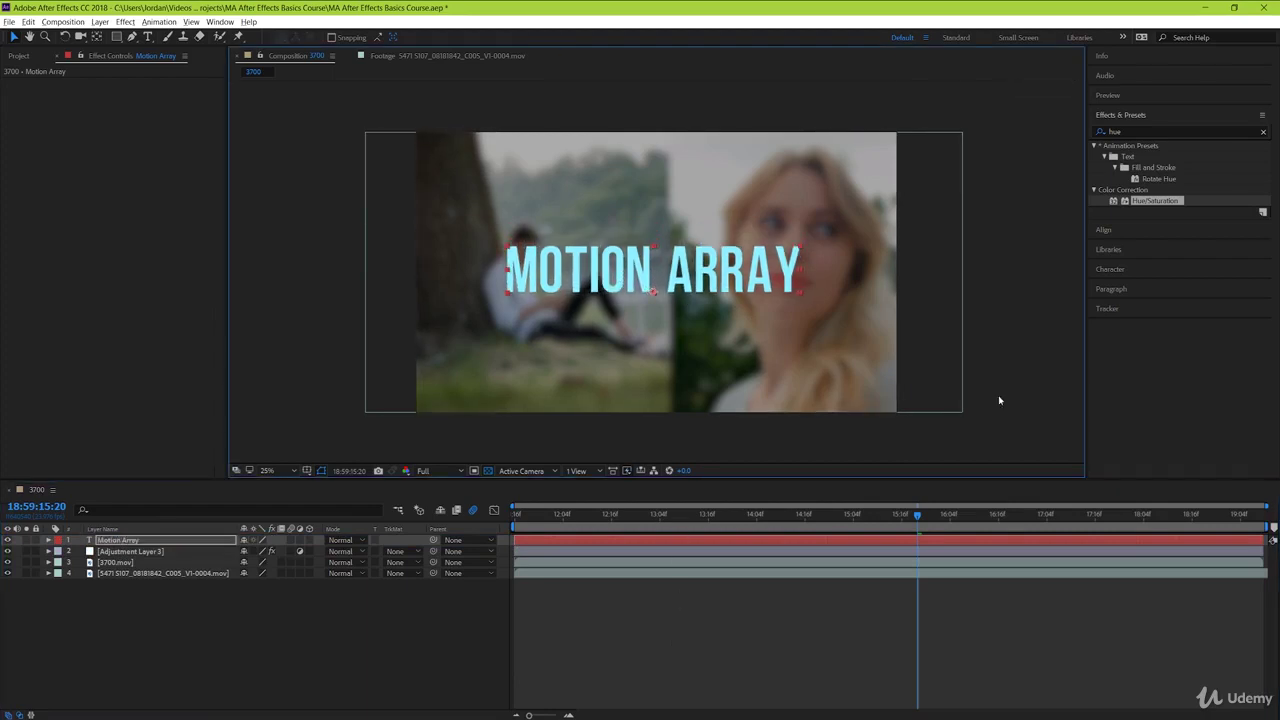
# - Apply CC Light Sweep from the Effects search to the MOTION ARRAY title
pyautogui.click(1148, 131)
pyautogui.write('light swee')
pyautogui.moveTo(1140, 156); pyautogui.dragTo(820, 535)
# - Set the sweep's Edge Intensity to 500, Edge Thickness to 17.60, and Center to 236.0, 540.0
pyautogui.click(47, 541)
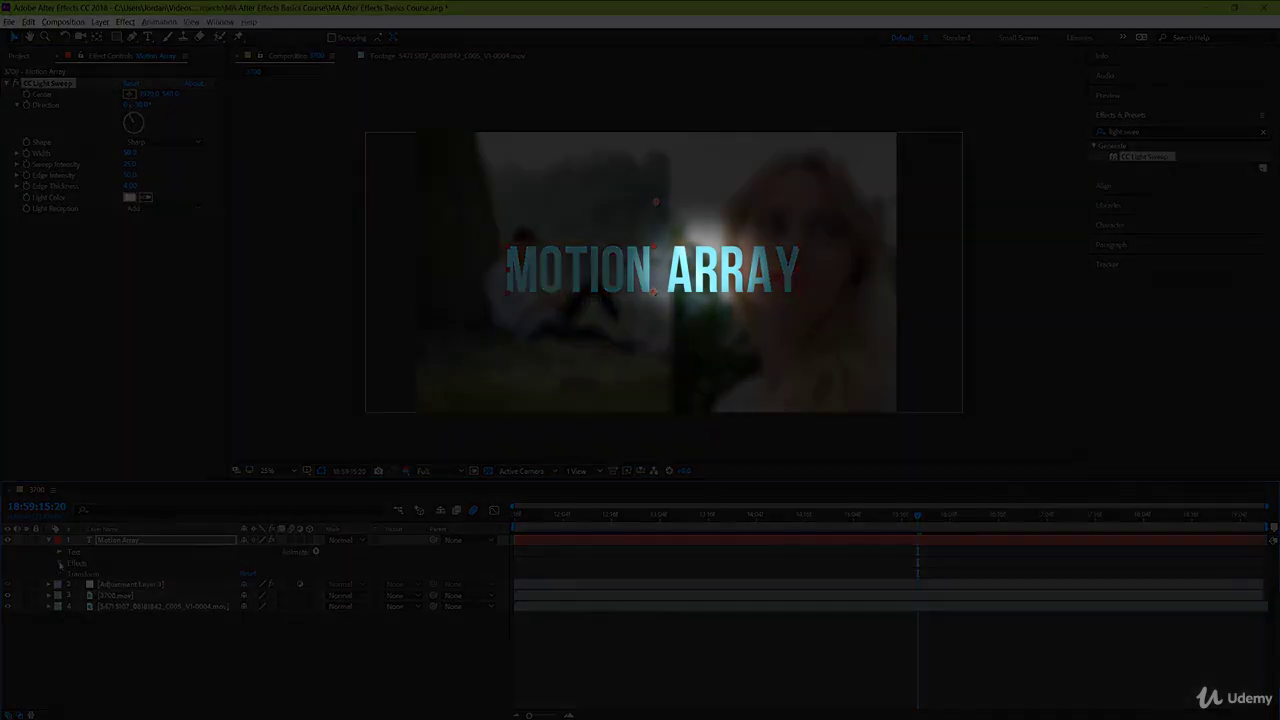
pyautogui.click(58, 562)
pyautogui.click(69, 574)
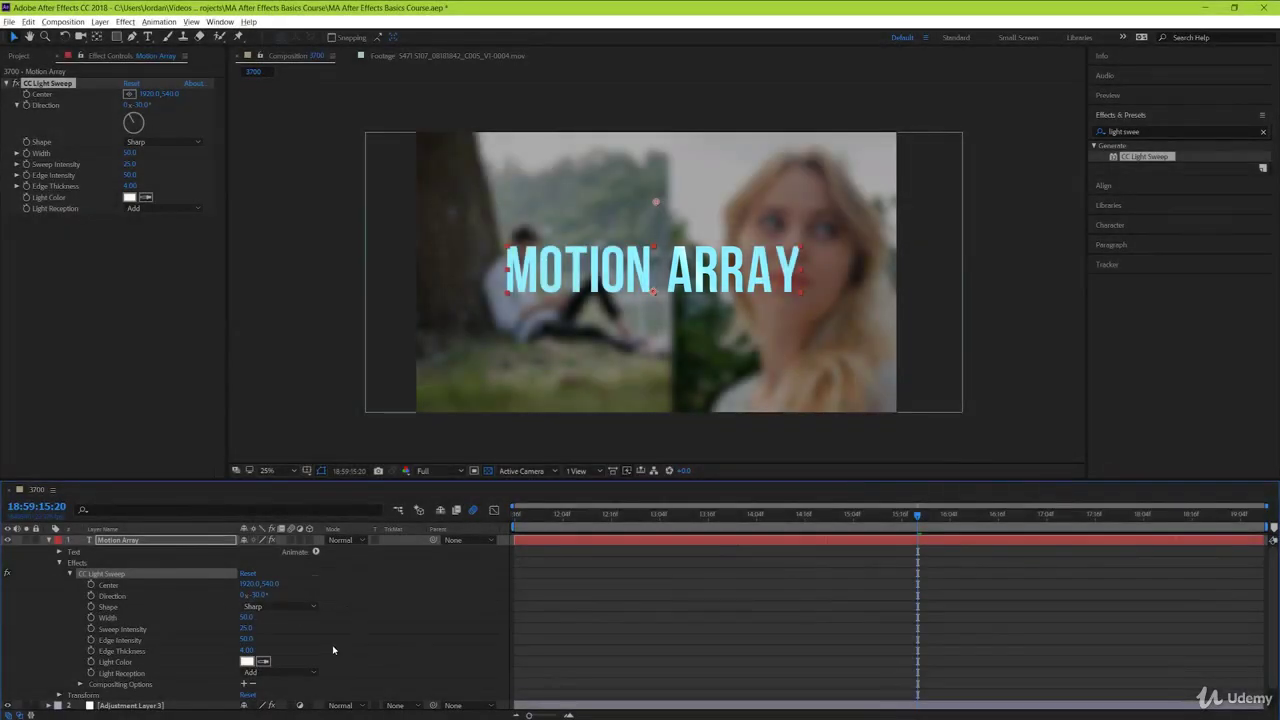
pyautogui.moveTo(247, 639); pyautogui.dragTo(285, 650)
pyautogui.moveTo(250, 595)
pyautogui.mouseDown()
pyautogui.moveTo(320, 590)
pyautogui.moveTo(226, 596)
pyautogui.moveTo(265, 596)
pyautogui.mouseUp()
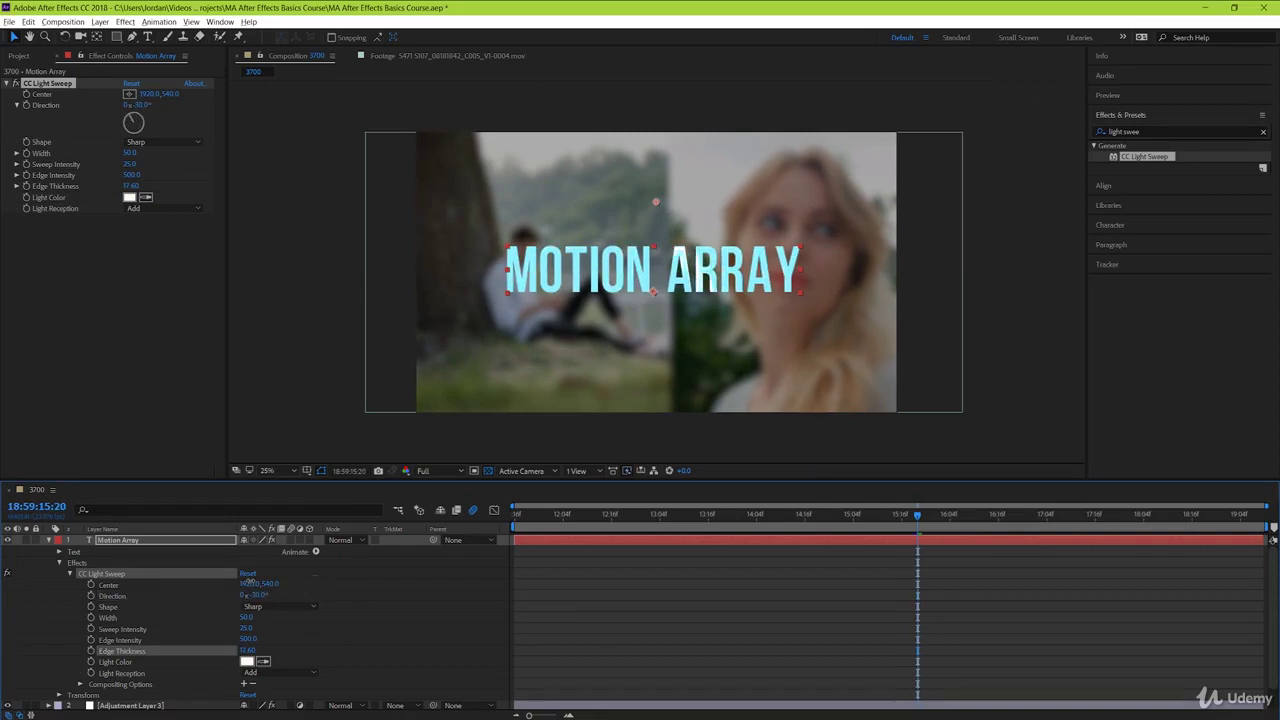
pyautogui.moveTo(249, 583); pyautogui.dragTo(2, 595)
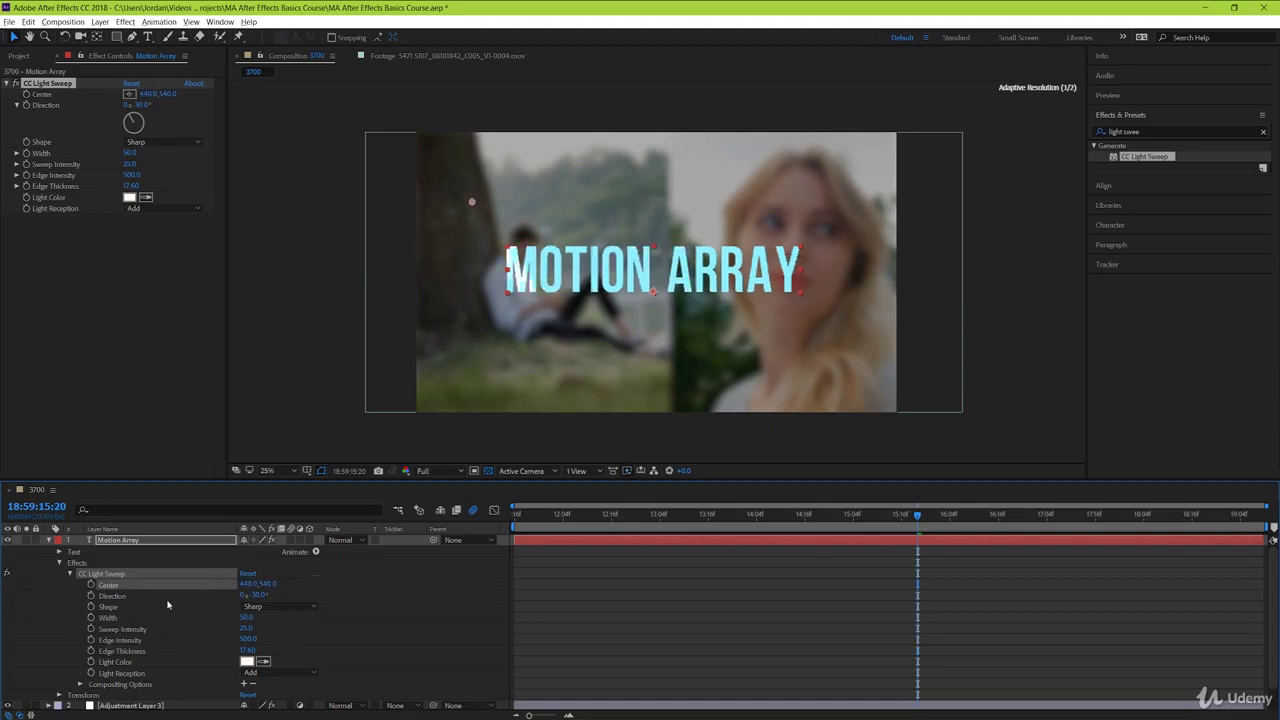
pyautogui.moveTo(249, 583); pyautogui.dragTo(217, 591)
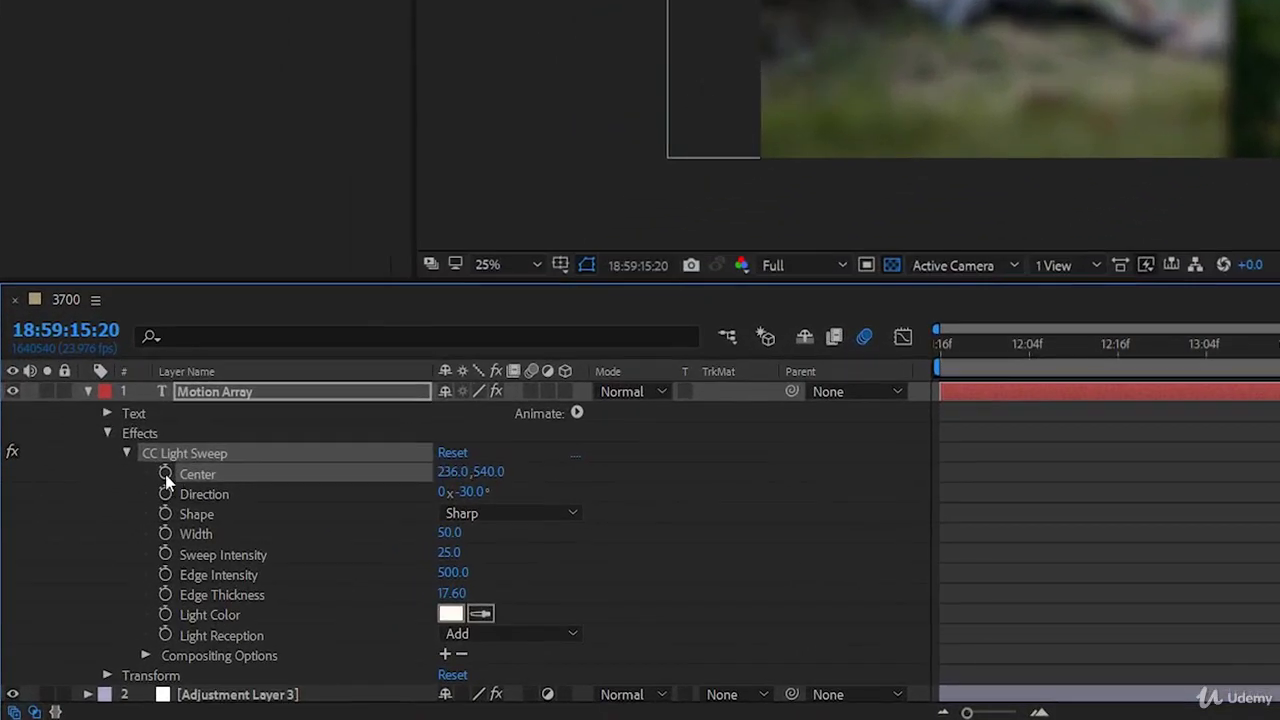
# - Keyframe the sweep Center from 236.0, 540.0 to 3256.0, 540.0, then scrub back to preview
pyautogui.click(91, 585)
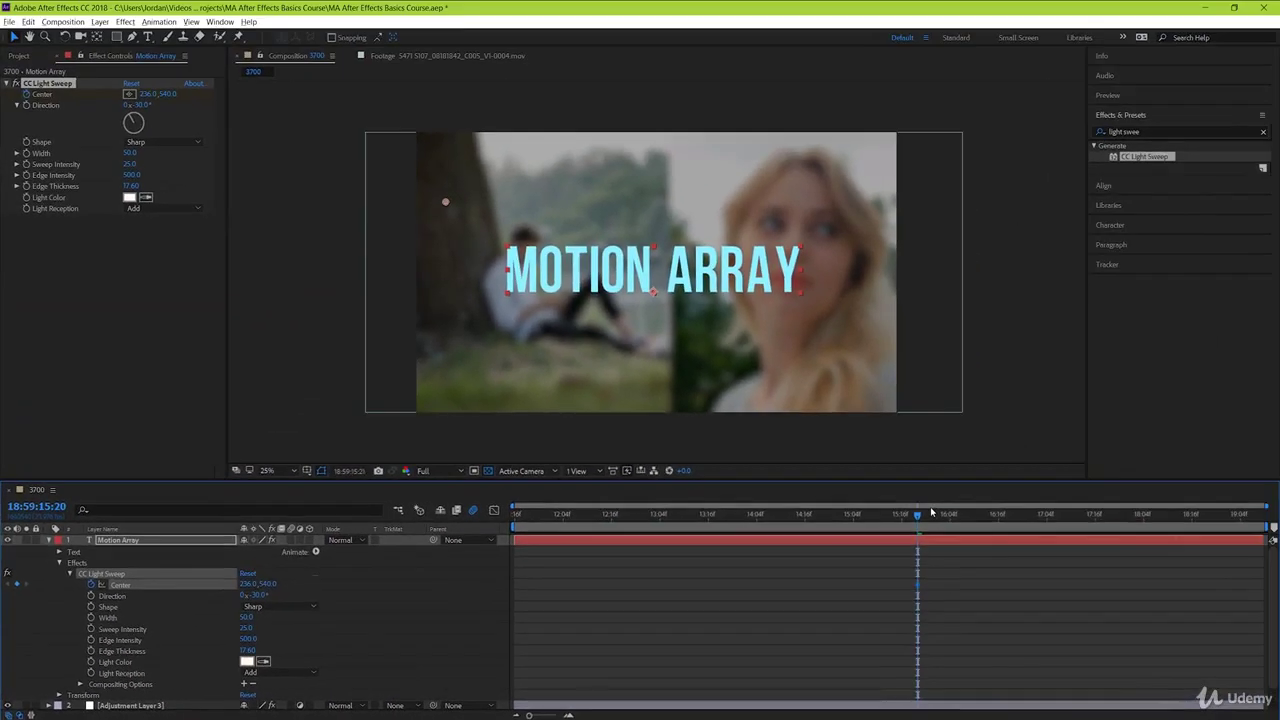
pyautogui.press('space')
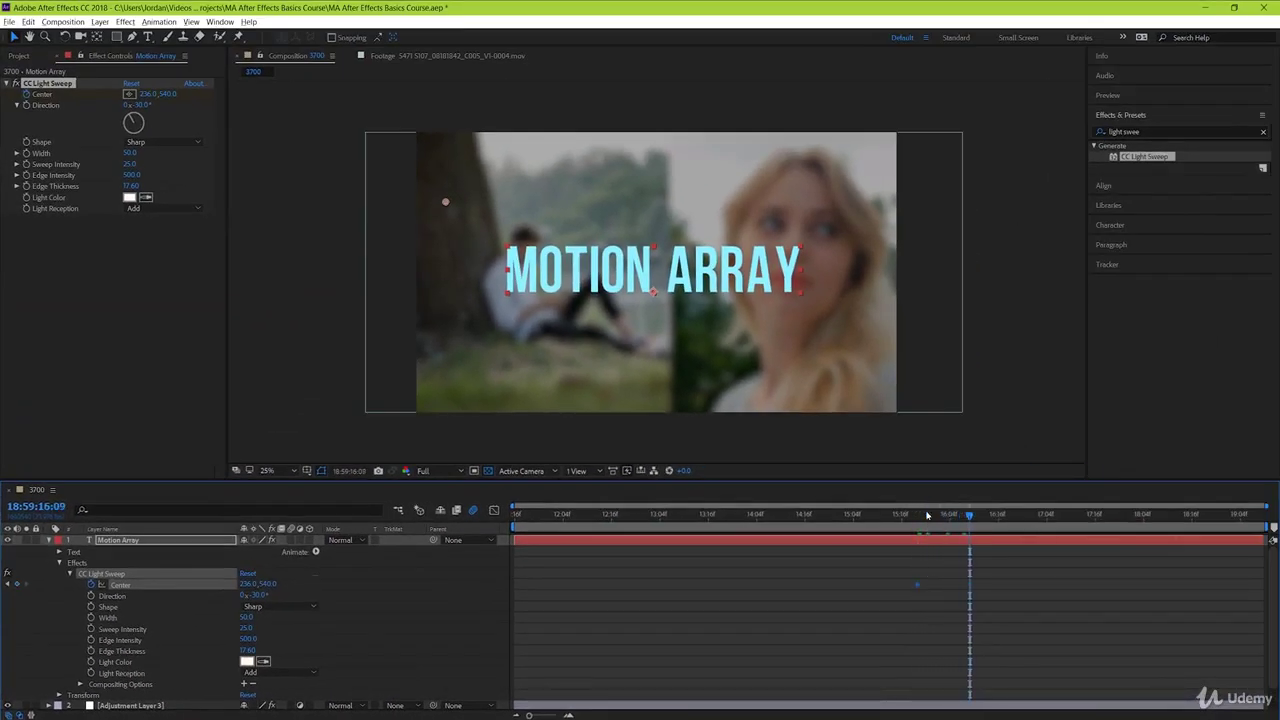
pyautogui.moveTo(248, 583); pyautogui.dragTo(445, 580)
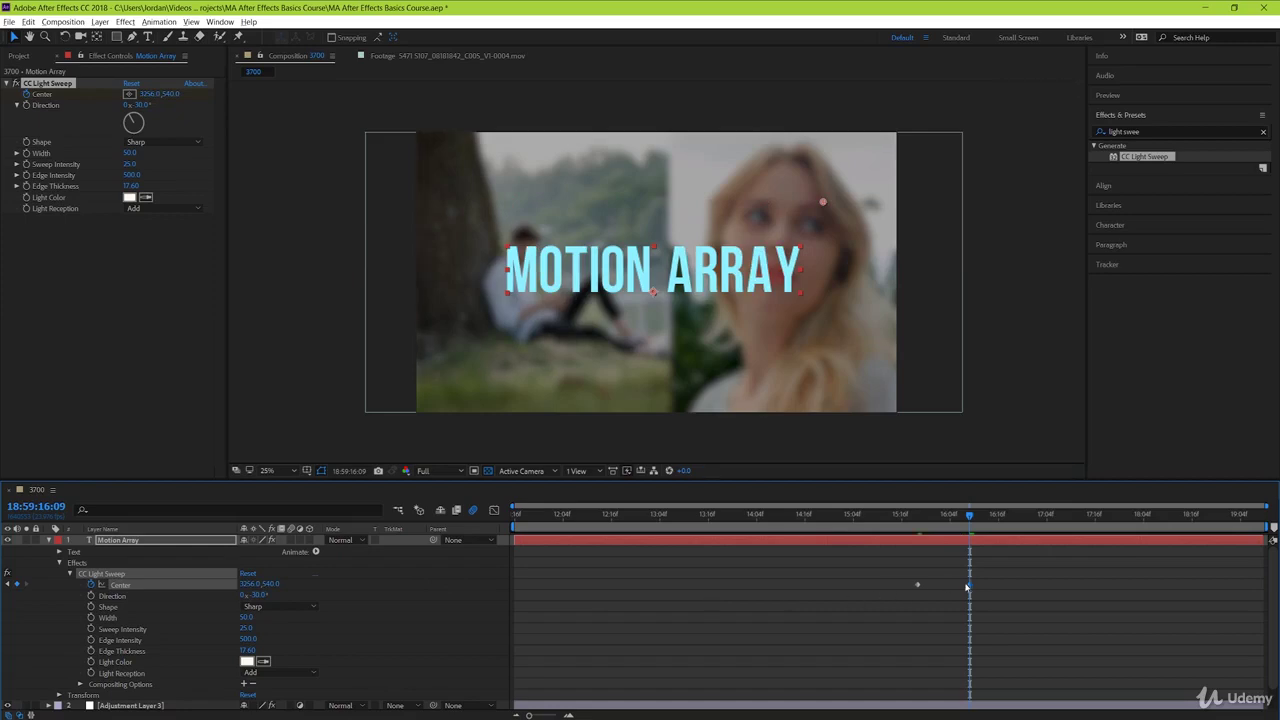
pyautogui.click(917, 514)
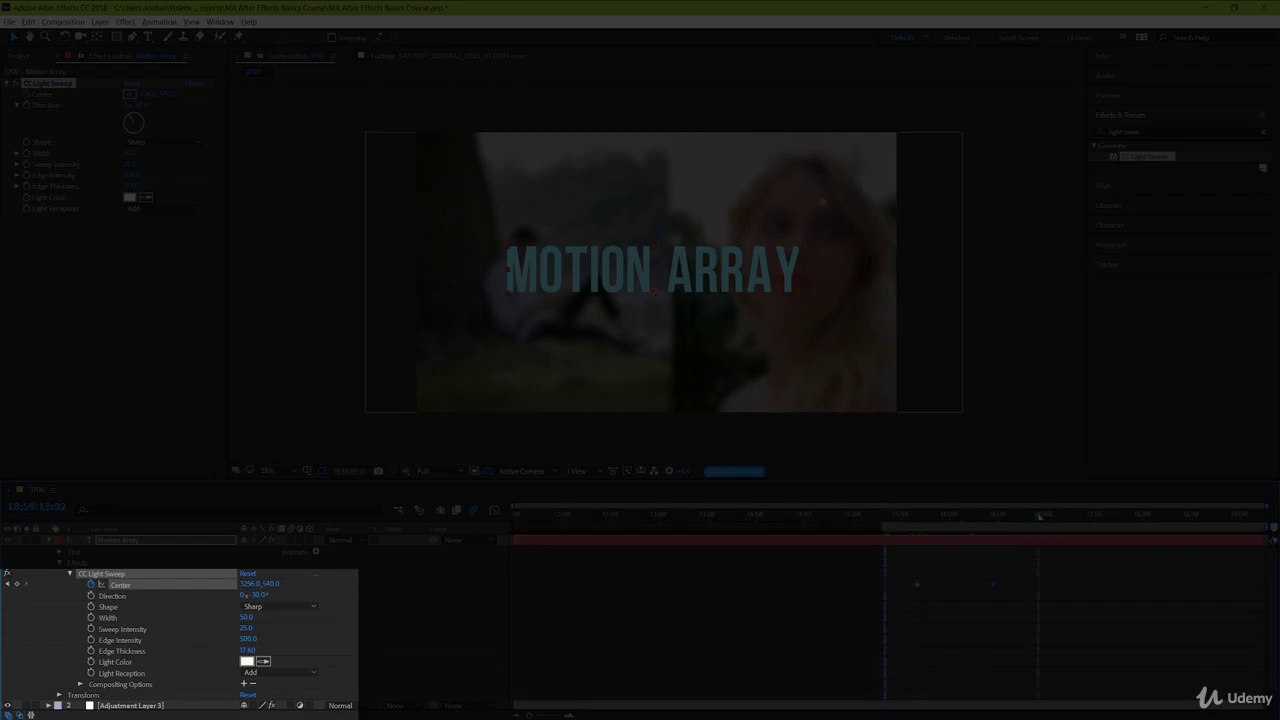
pyautogui.moveTo(1038, 516); pyautogui.dragTo(1027, 541)
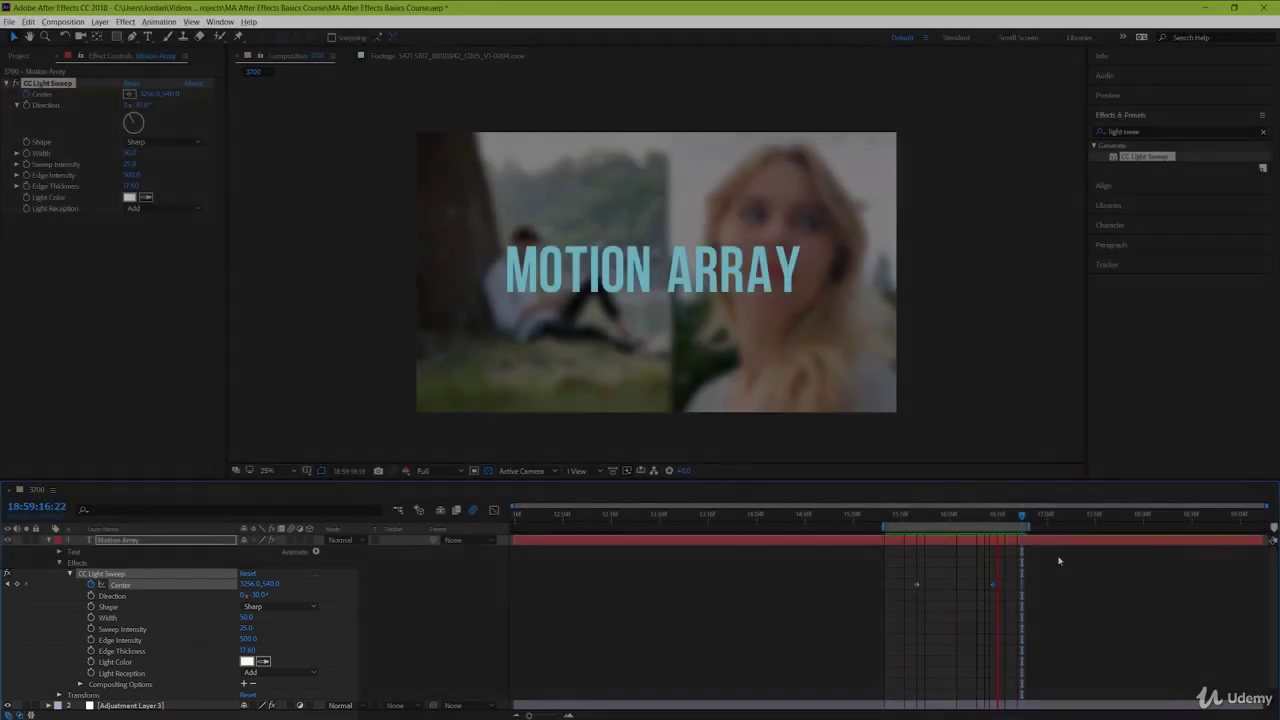